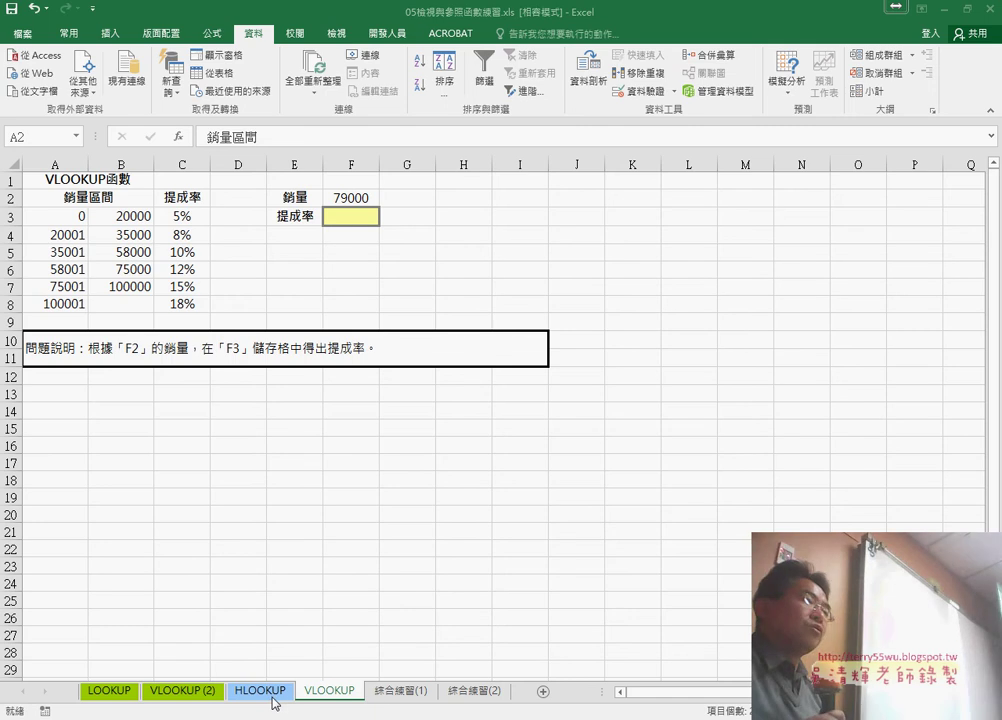
- Review the commission table A3:C8, the 79000 sales figure in F2 and the 15% bracket
{"action": "left_click", "coordinate": [270, 698]}
{"action": "left_click", "coordinate": [320, 700]}
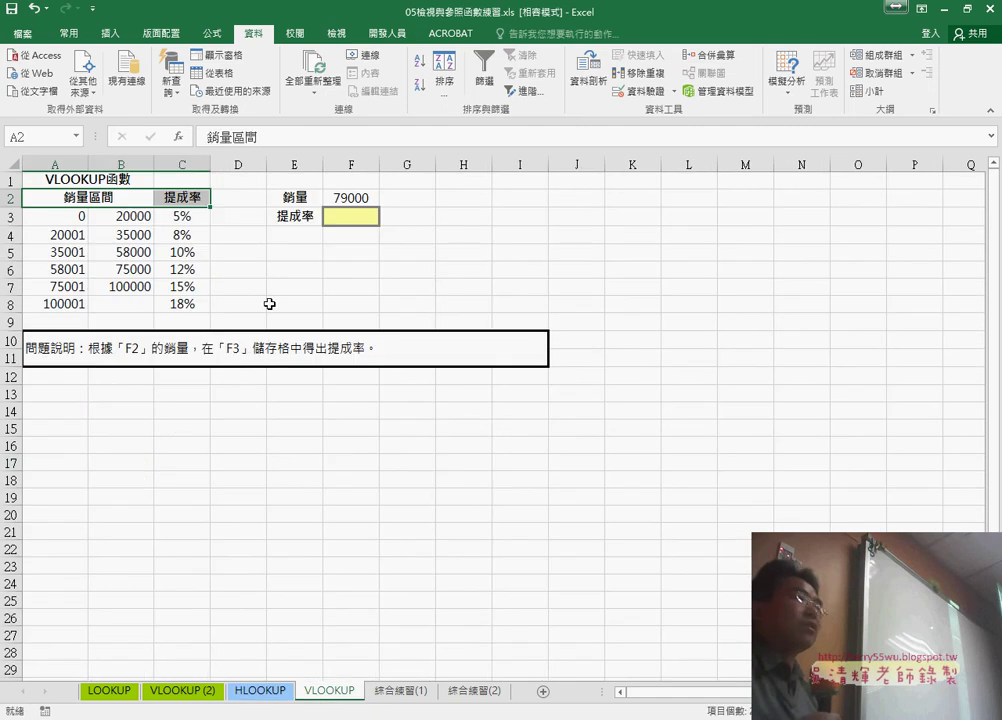
{"action": "left_click", "coordinate": [366, 215]}
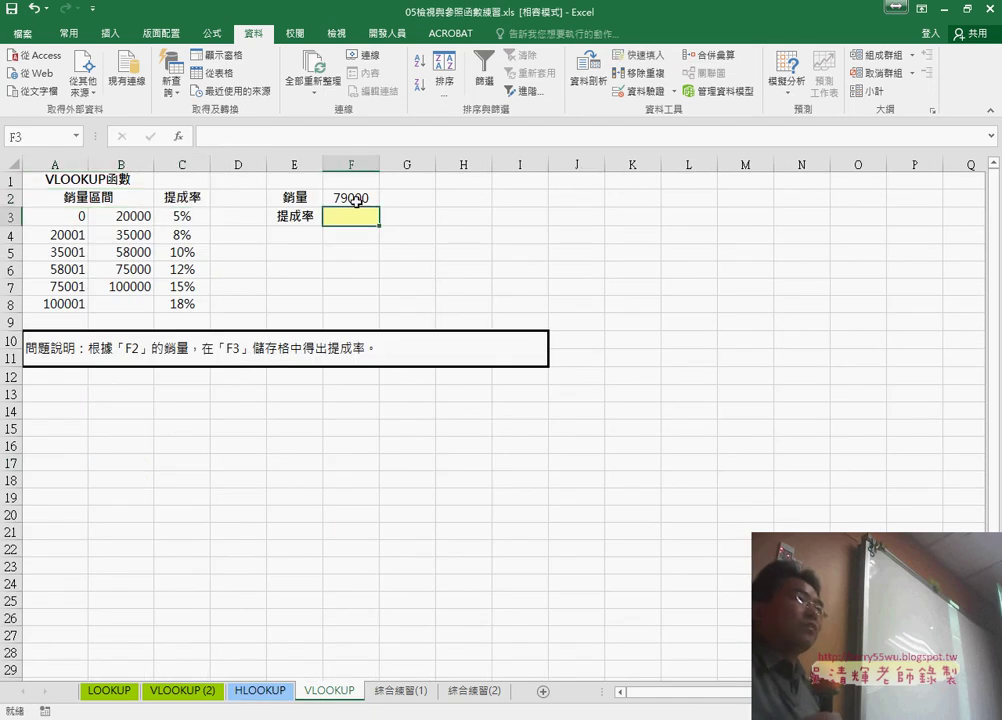
{"action": "left_click", "coordinate": [356, 200]}
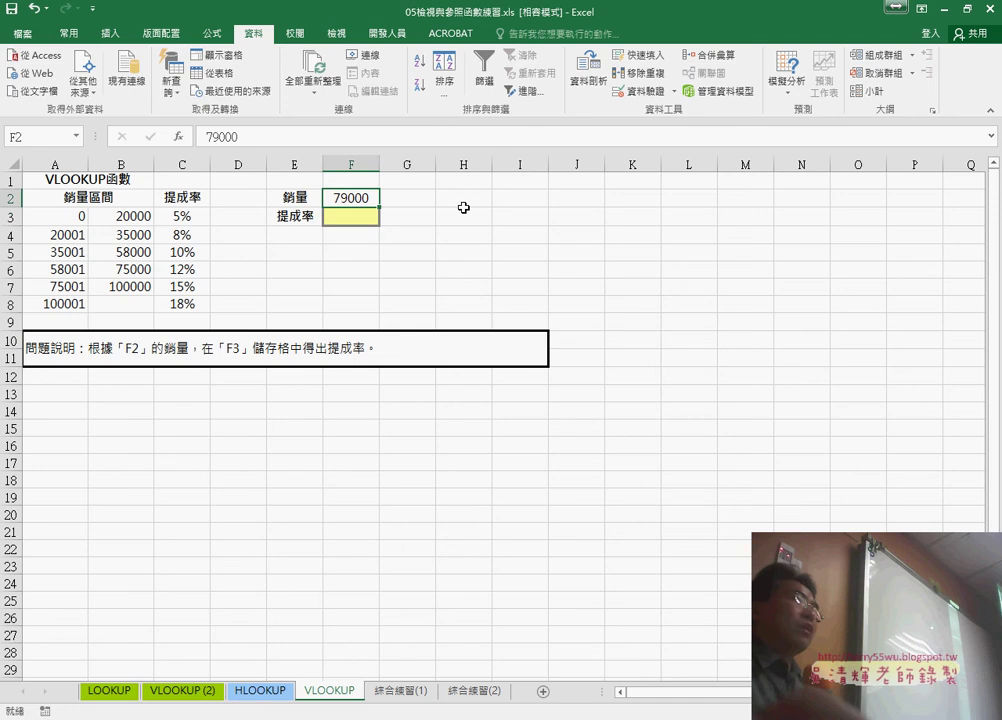
{"action": "left_click_drag", "start_coordinate": [68, 214], "coordinate": [68, 304]}
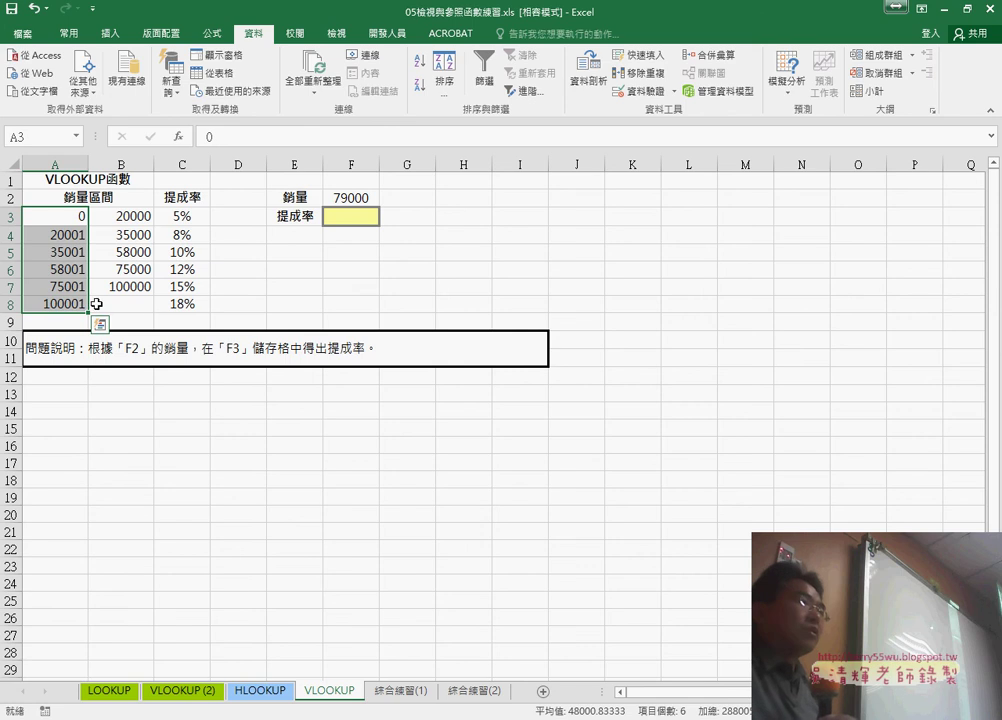
{"action": "left_click", "coordinate": [61, 288]}
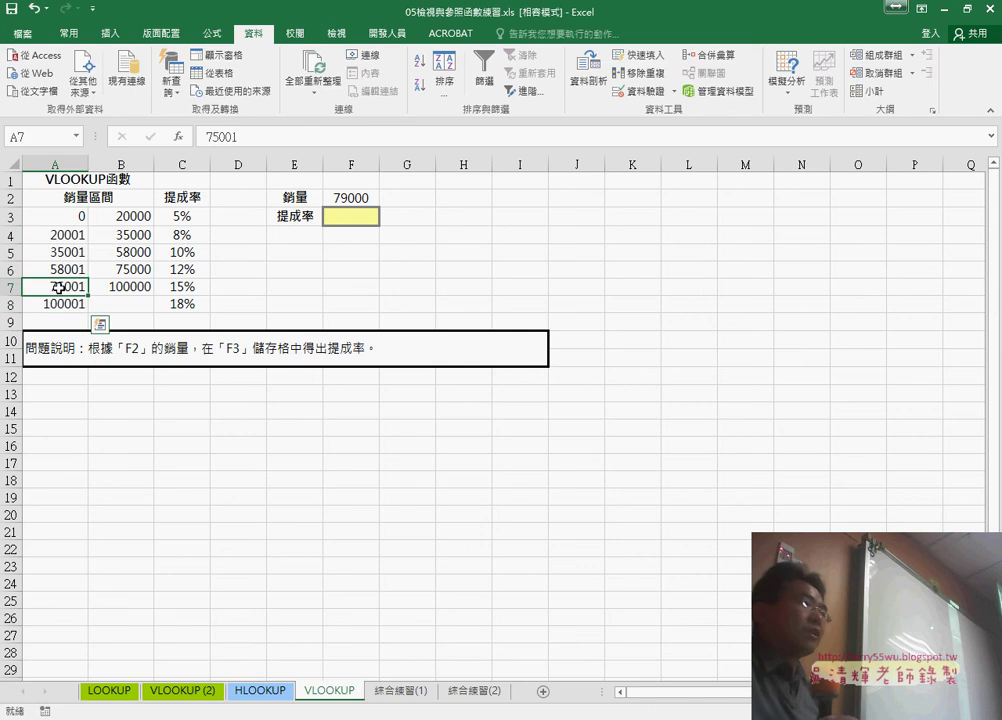
{"action": "left_click_drag", "start_coordinate": [60, 288], "coordinate": [125, 287]}
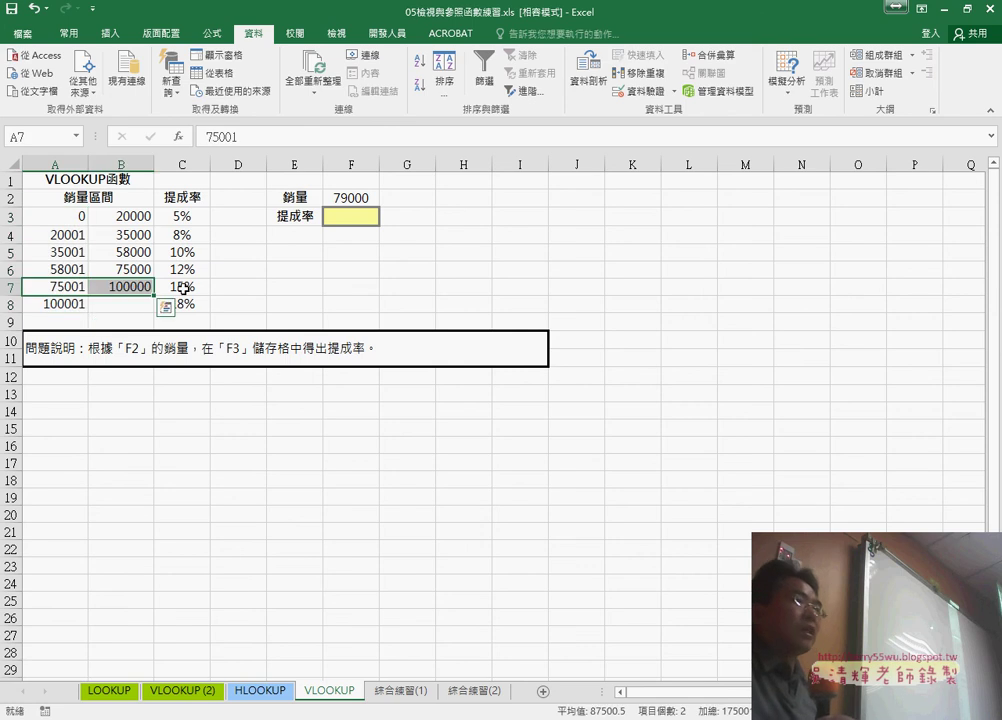
{"action": "left_click", "coordinate": [183, 288]}
{"action": "left_click", "coordinate": [355, 219]}
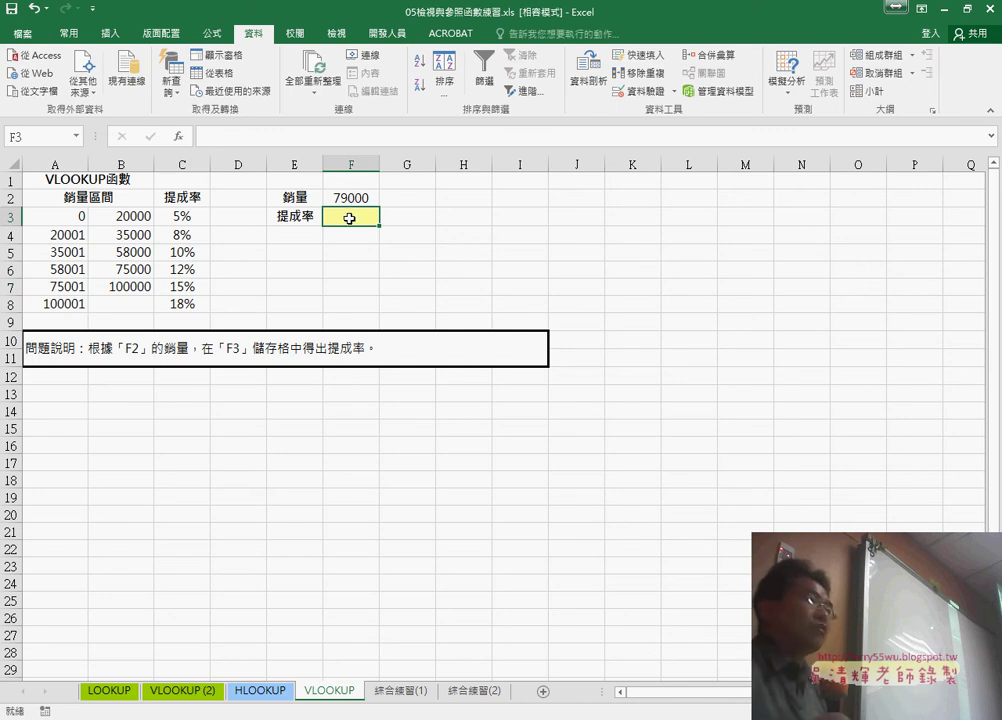
- Insert a VLOOKUP function into F3 from the Lookup & Reference category
{"action": "left_click", "coordinate": [181, 138]}
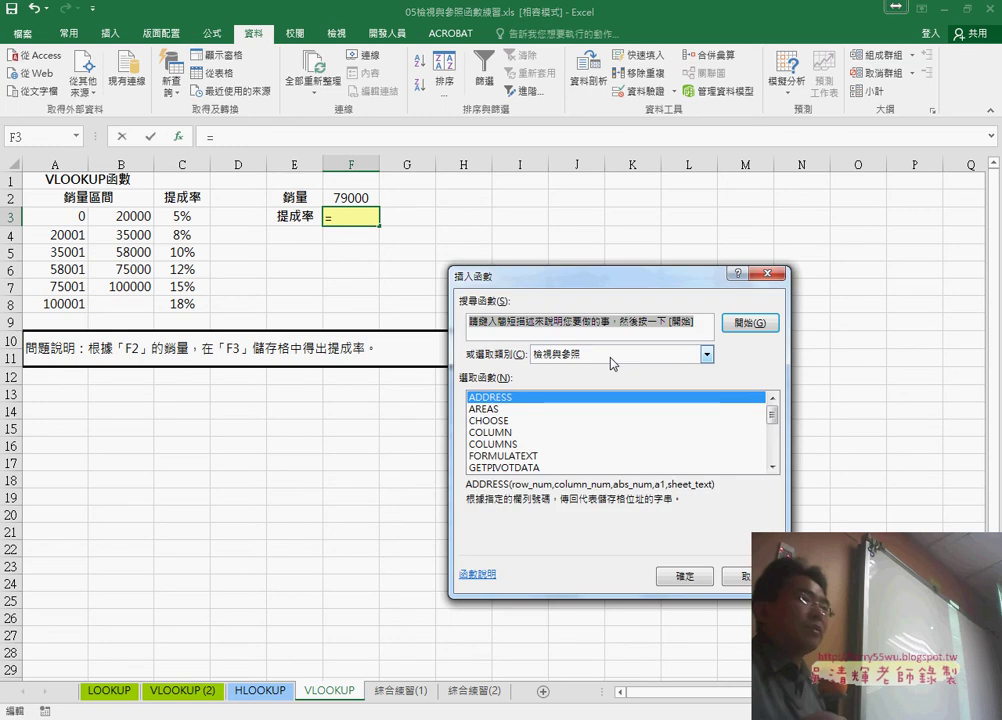
{"action": "left_click", "coordinate": [613, 354]}
{"action": "left_click", "coordinate": [613, 354]}
{"action": "scroll", "coordinate": [775, 447], "scroll_direction": "down", "scroll_amount": 4}
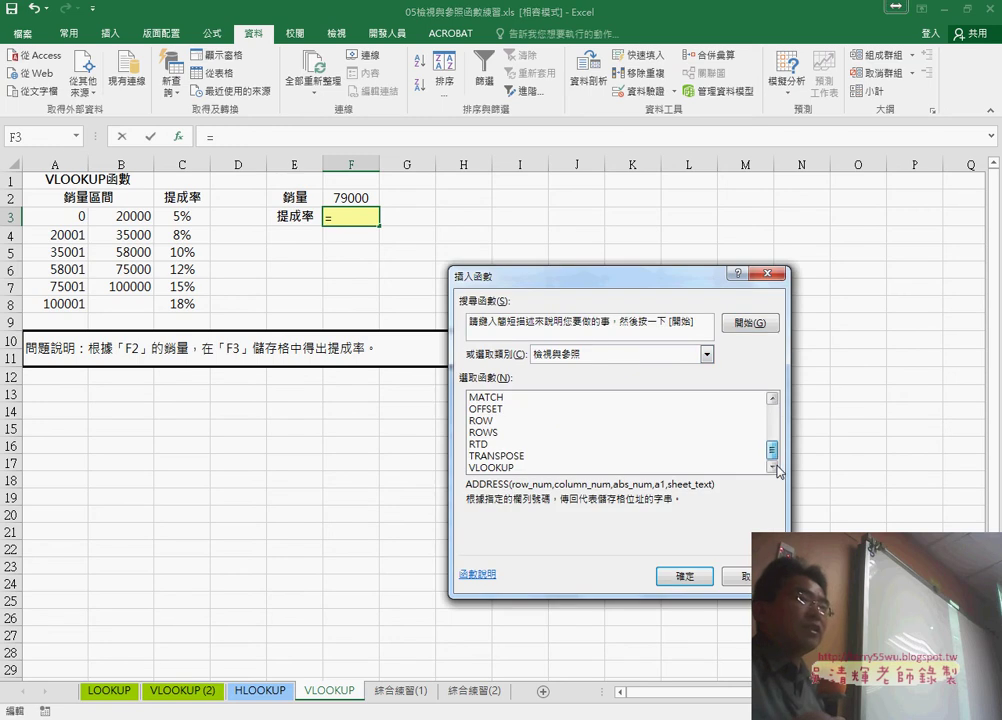
{"action": "left_click", "coordinate": [528, 468]}
{"action": "double_click", "coordinate": [527, 468]}
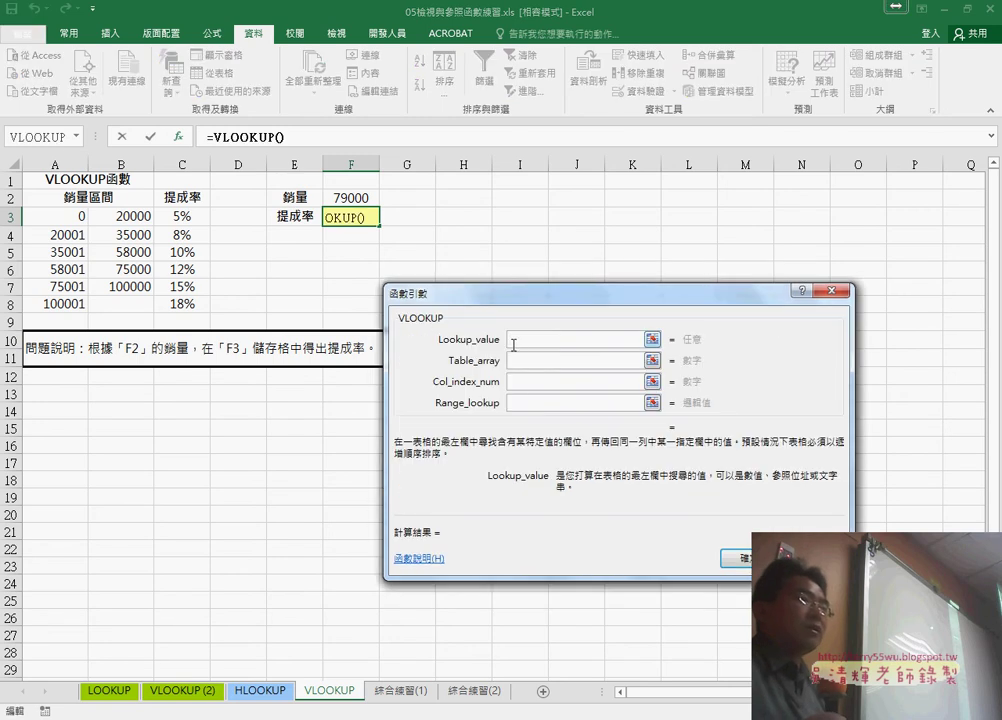
- Set the VLOOKUP arguments to F2, A3:C8, column 3 and match type 1, then confirm
{"action": "left_click", "coordinate": [359, 202]}
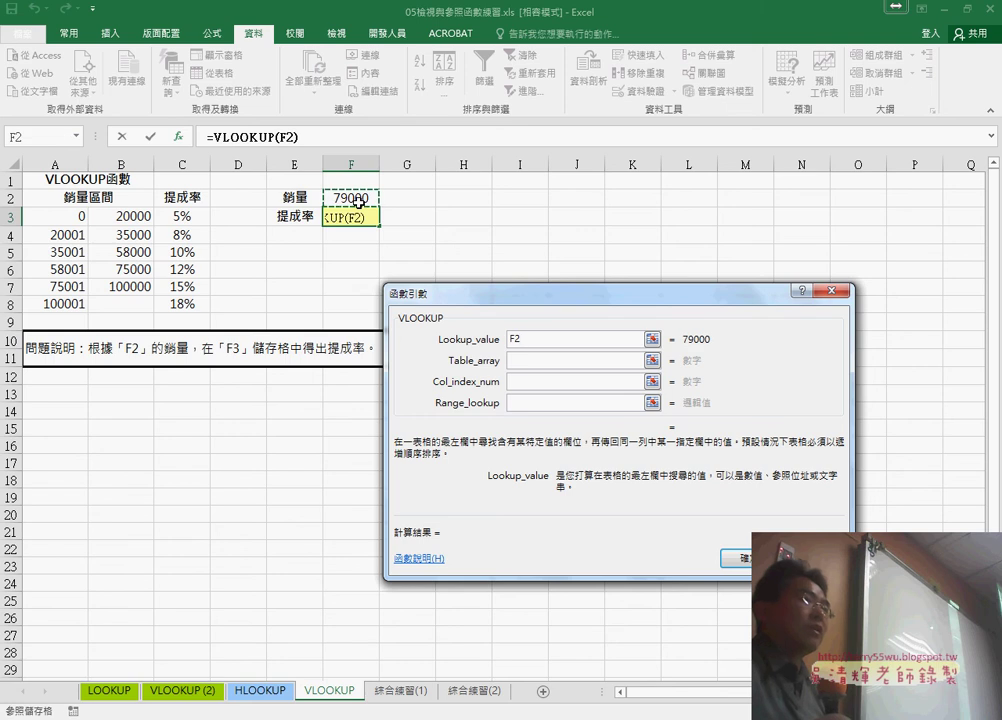
{"action": "left_click", "coordinate": [517, 358]}
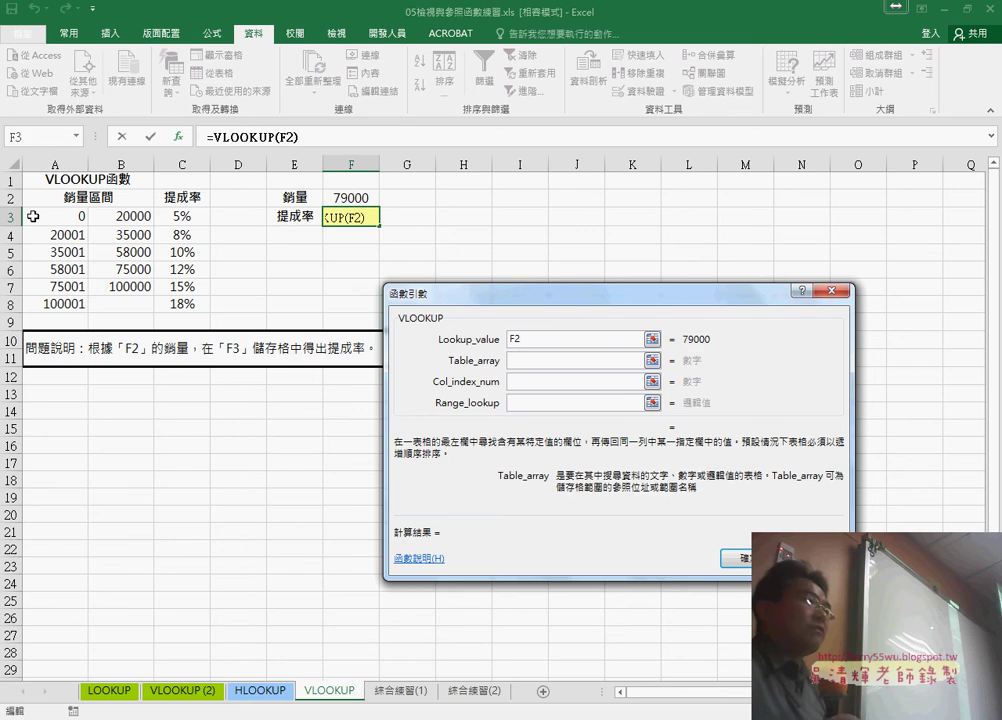
{"action": "left_click_drag", "start_coordinate": [65, 214], "coordinate": [189, 311]}
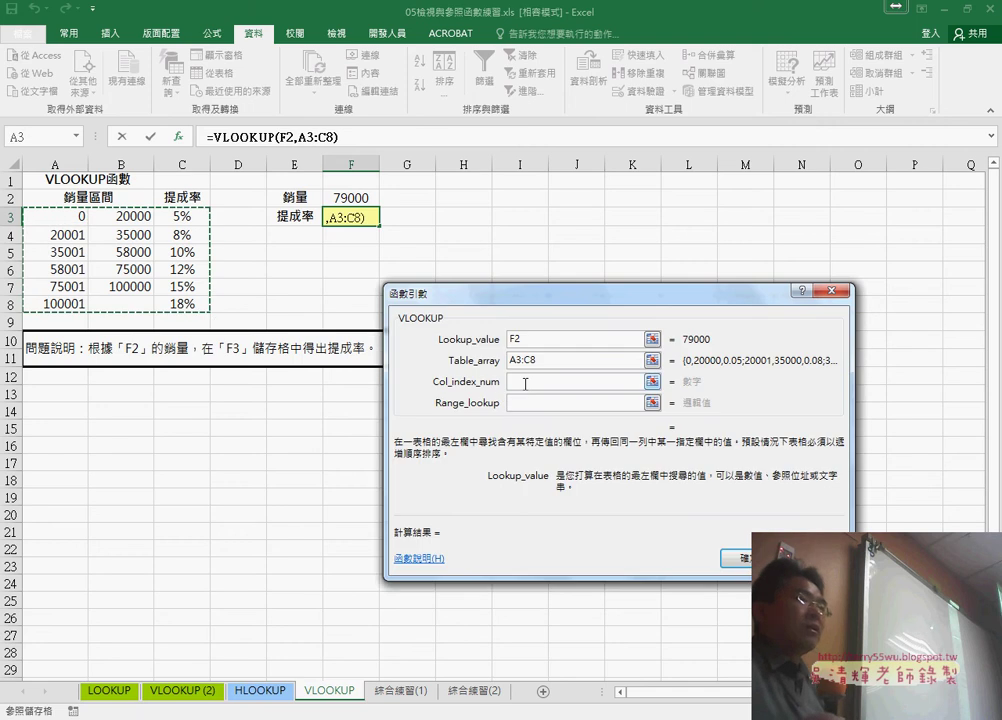
{"action": "left_click", "coordinate": [521, 381]}
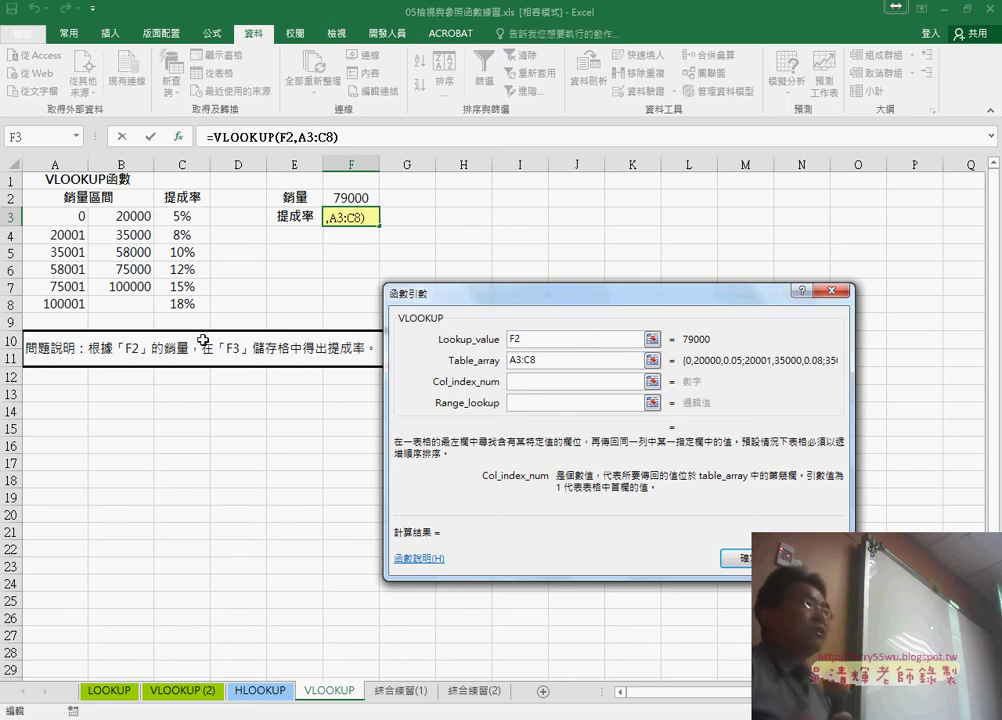
{"action": "type", "text": "3"}
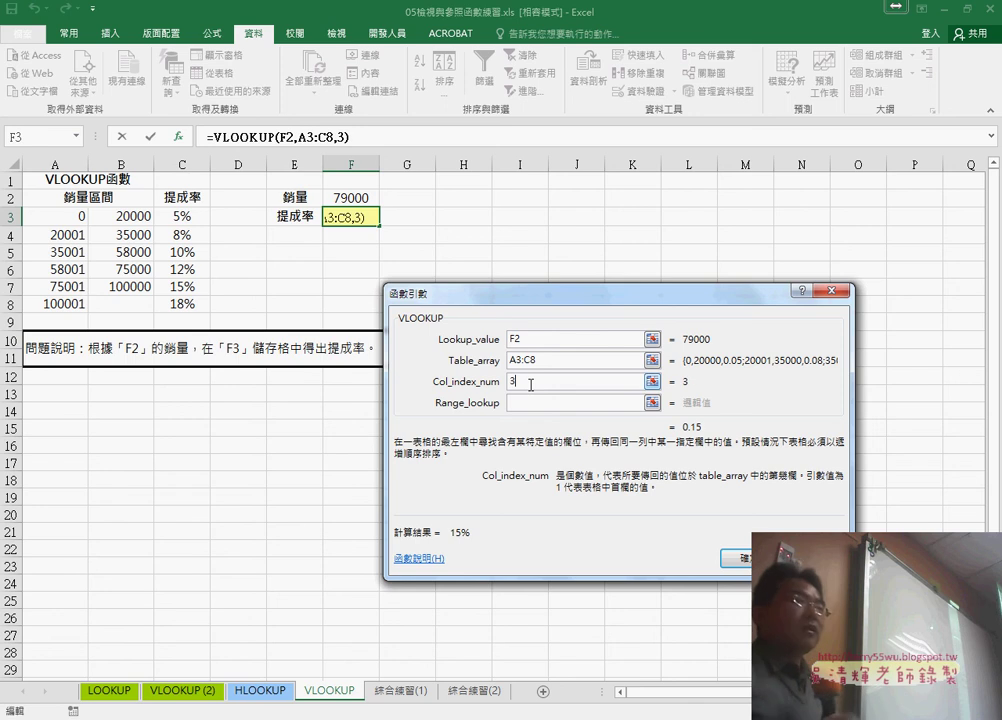
{"action": "left_click", "coordinate": [515, 404]}
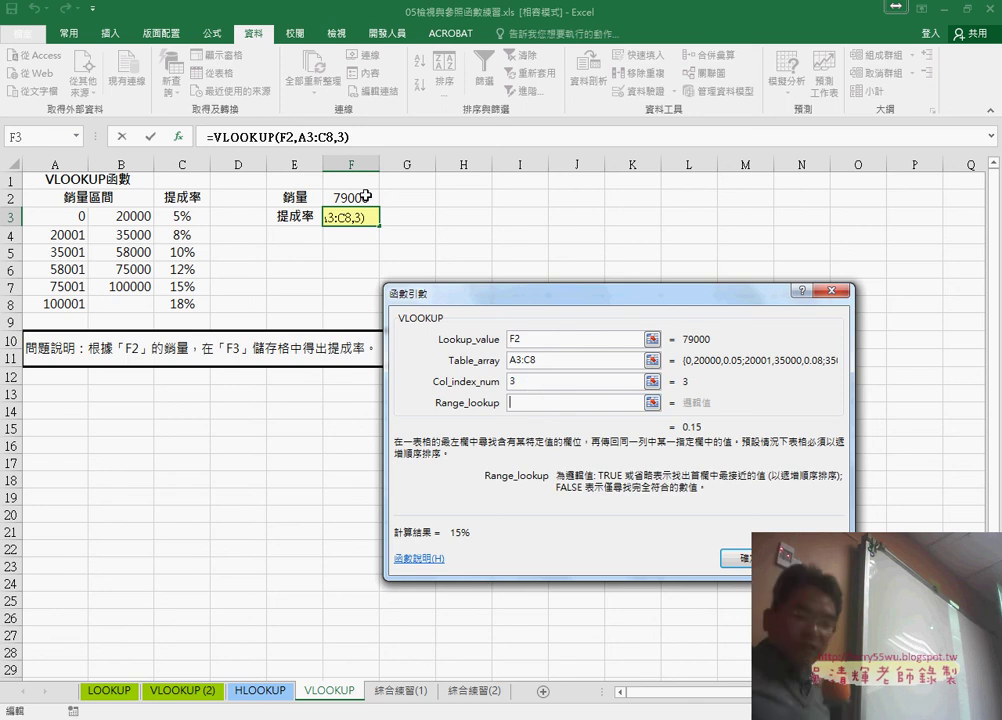
{"action": "type", "text": "0"}
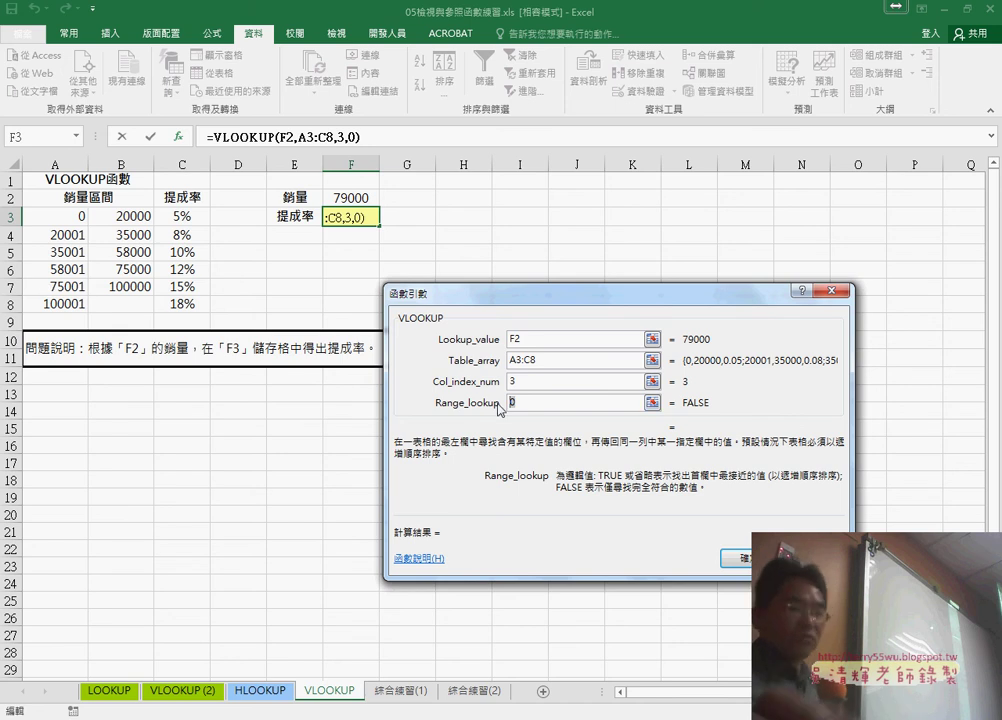
{"action": "type", "text": "1"}
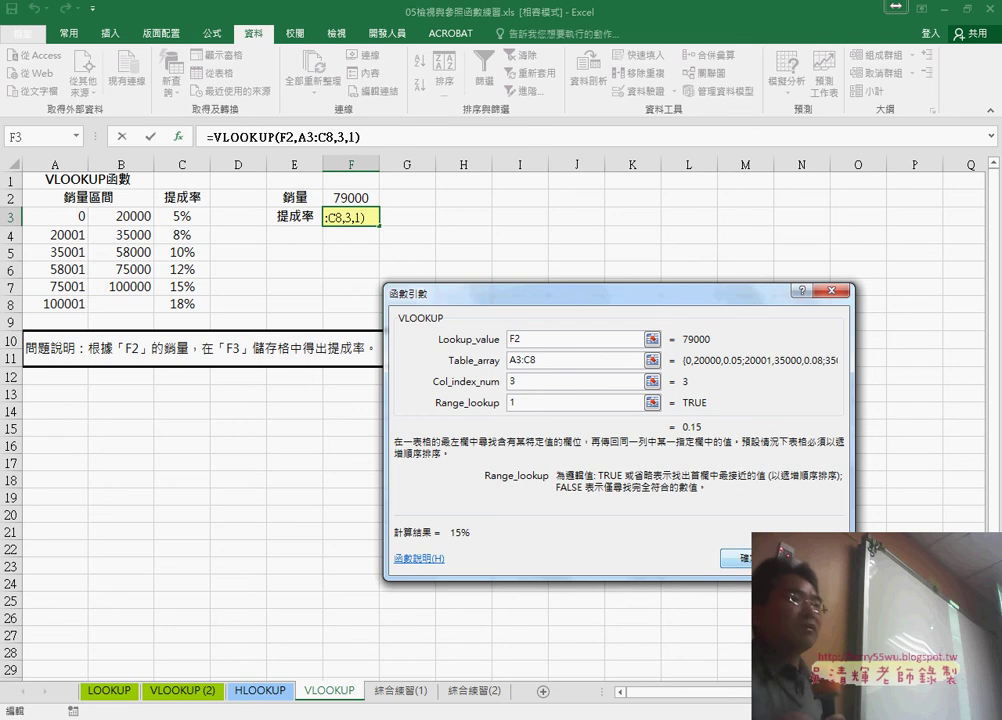
{"action": "left_click", "coordinate": [738, 557]}
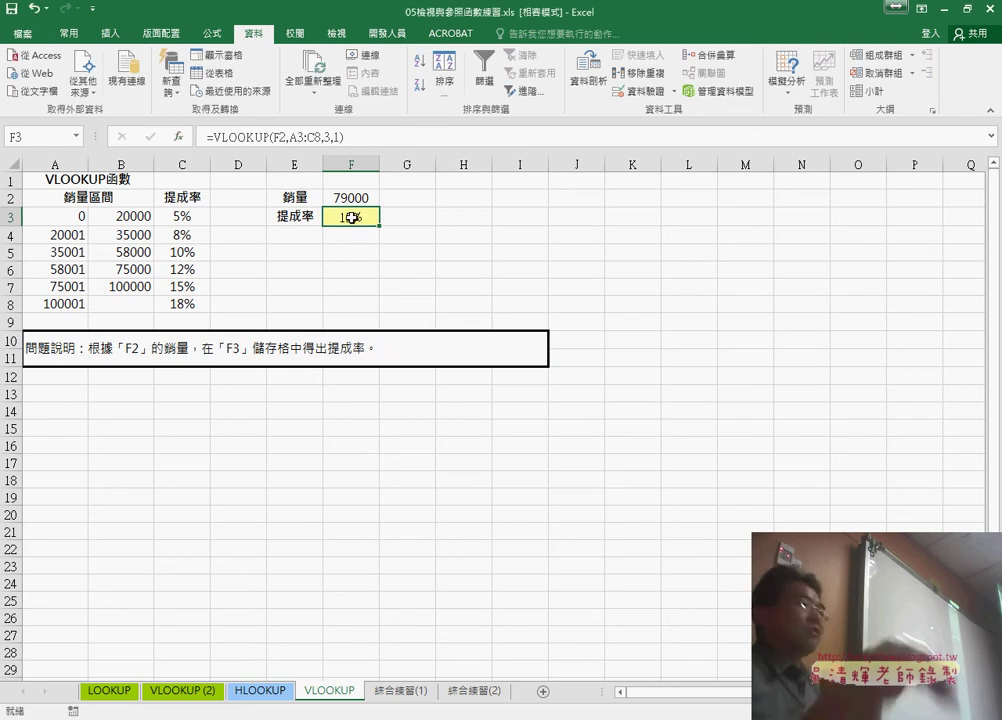
- Go to the HLOOKUP sheet and select the product table A2:E4
{"action": "left_click", "coordinate": [258, 697]}
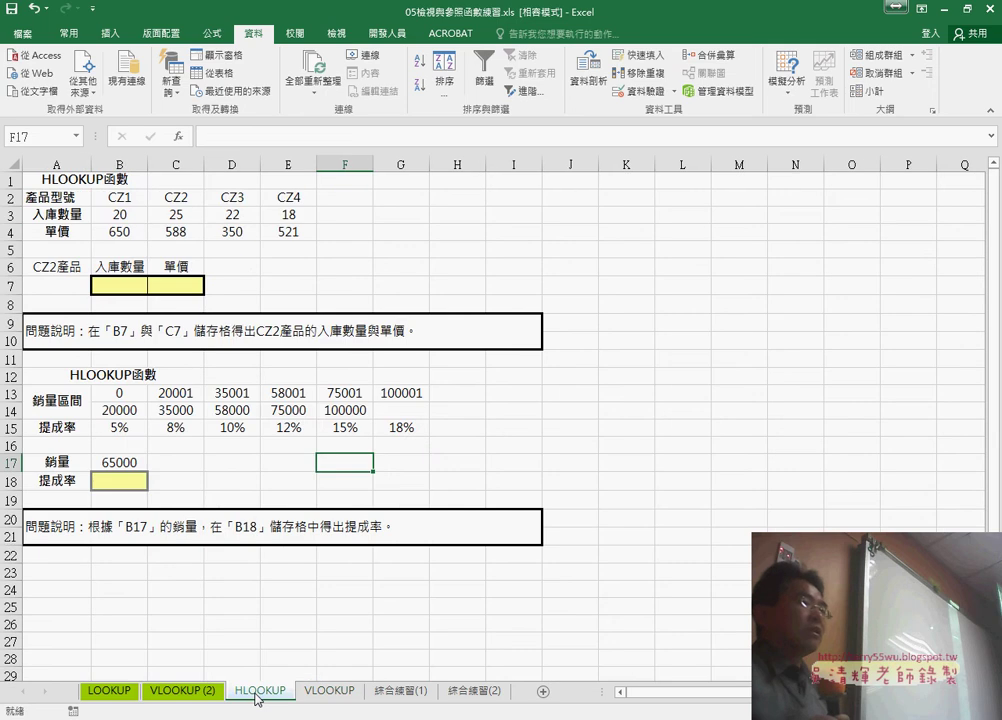
{"action": "left_click", "coordinate": [310, 695]}
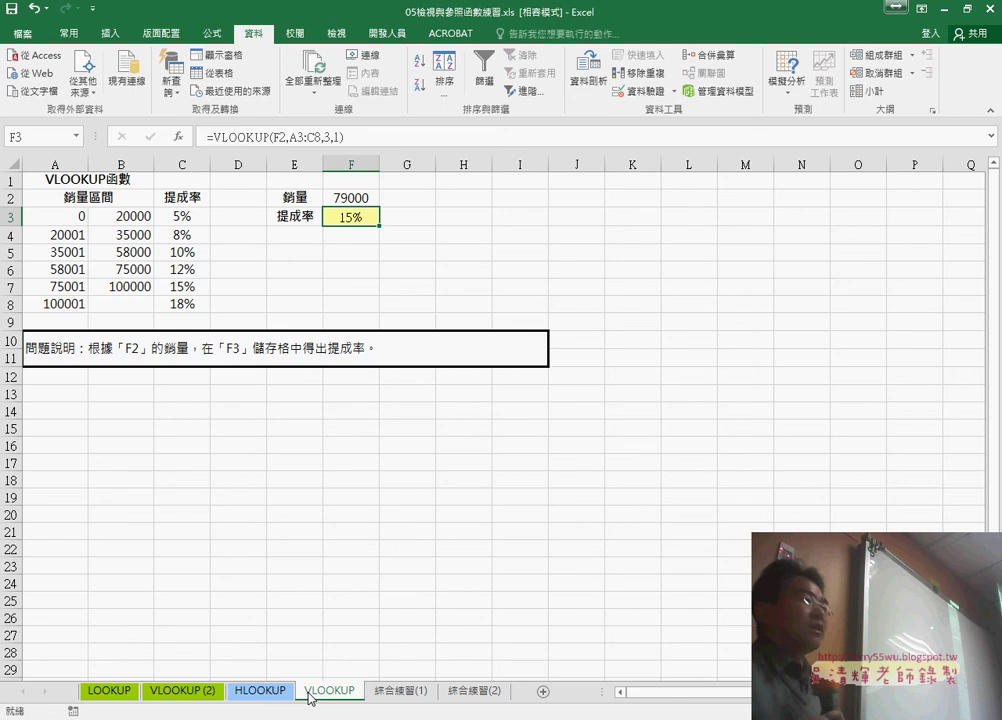
{"action": "left_click", "coordinate": [258, 694]}
{"action": "left_click_drag", "start_coordinate": [33, 197], "coordinate": [284, 231]}
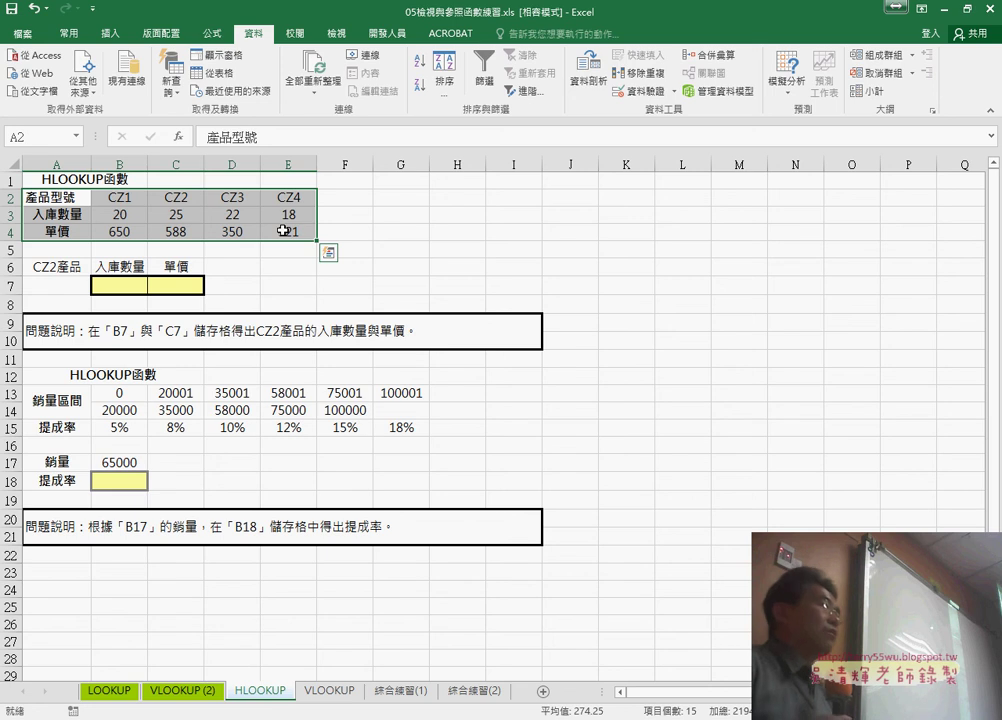
- Copy the product table A2:E4 and pick empty cell I2 as the destination
{"action": "left_click", "coordinate": [77, 197]}
{"action": "left_click_drag", "start_coordinate": [77, 197], "coordinate": [78, 227]}
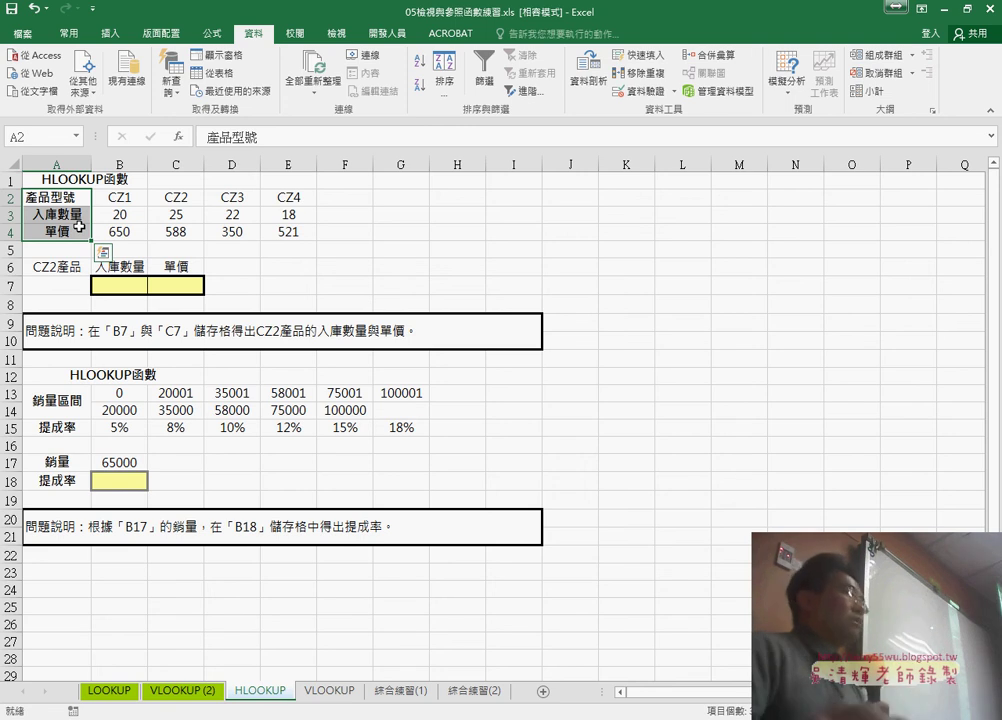
{"action": "left_click_drag", "start_coordinate": [70, 198], "coordinate": [289, 232]}
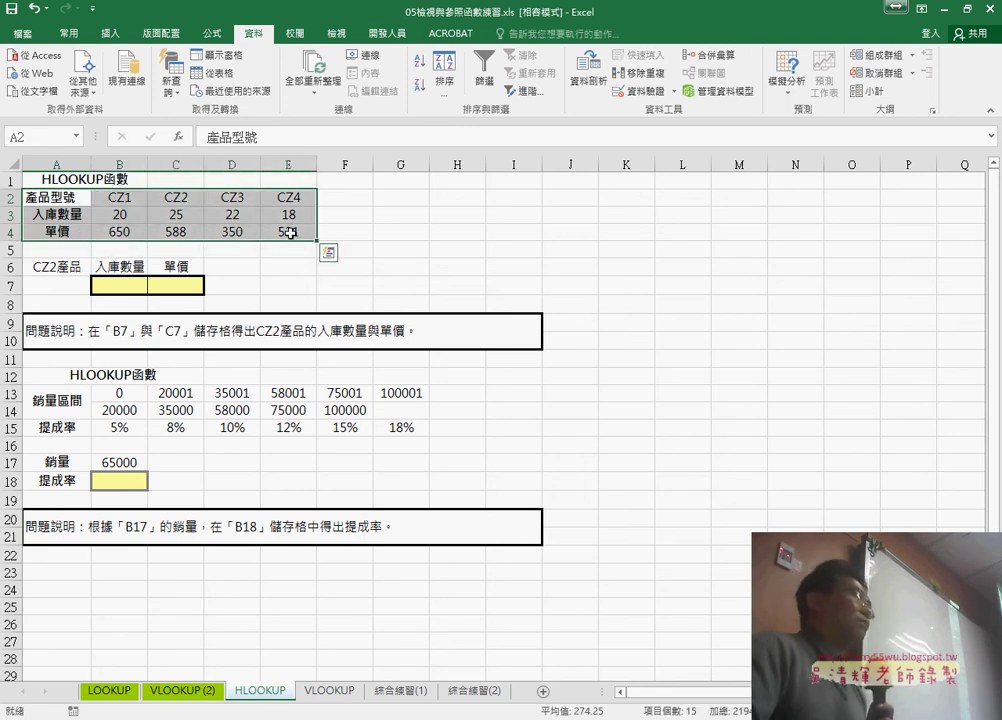
{"action": "right_click", "coordinate": [258, 212]}
{"action": "left_click", "coordinate": [352, 239]}
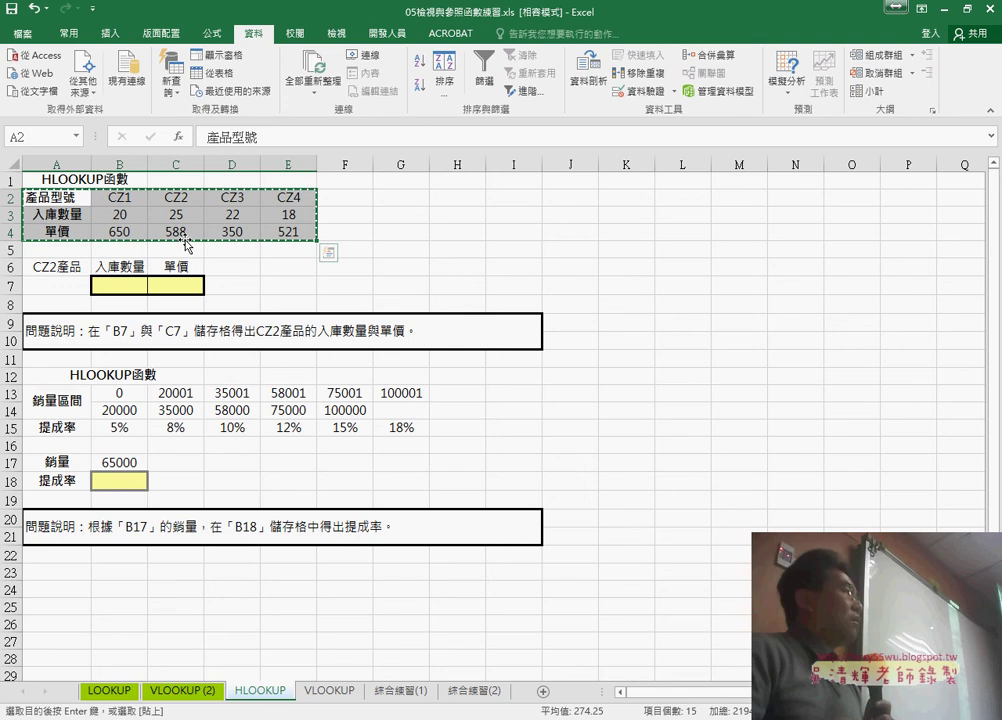
{"action": "key", "text": "ctrl+v"}
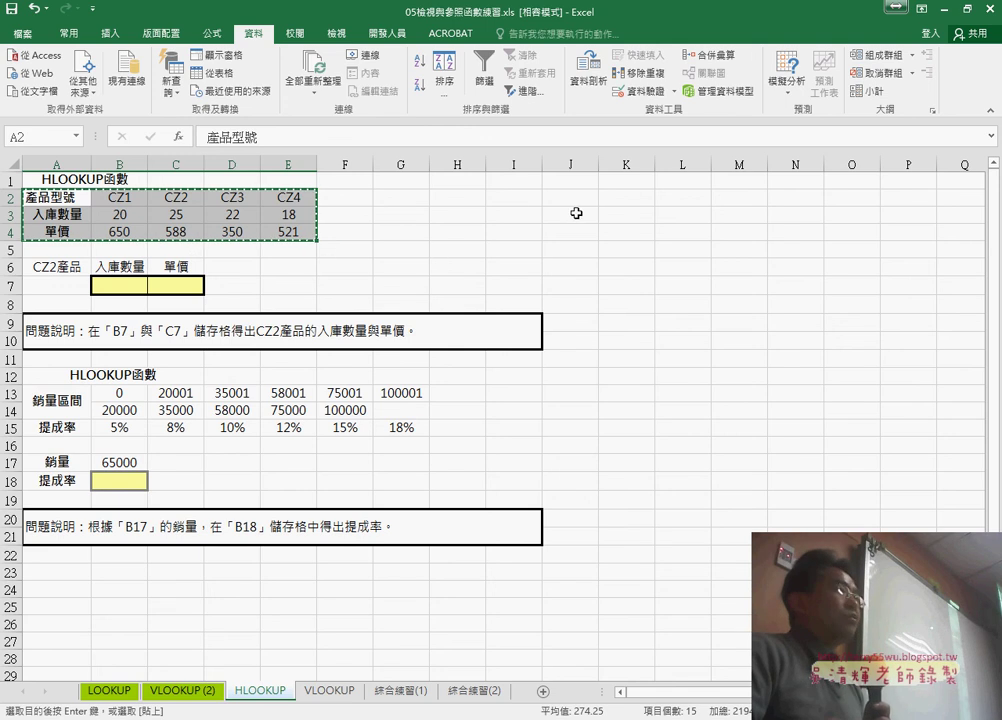
{"action": "left_click", "coordinate": [509, 199]}
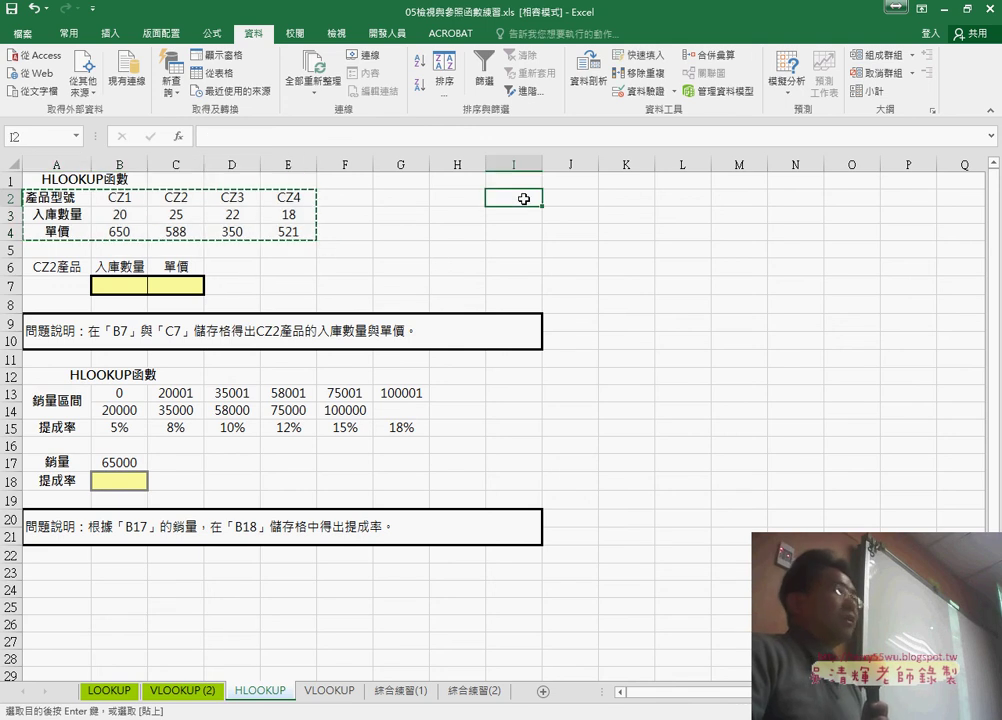
- Paste the product table transposed into I2:K6 with Paste Special, then delete it
{"action": "right_click", "coordinate": [524, 199]}
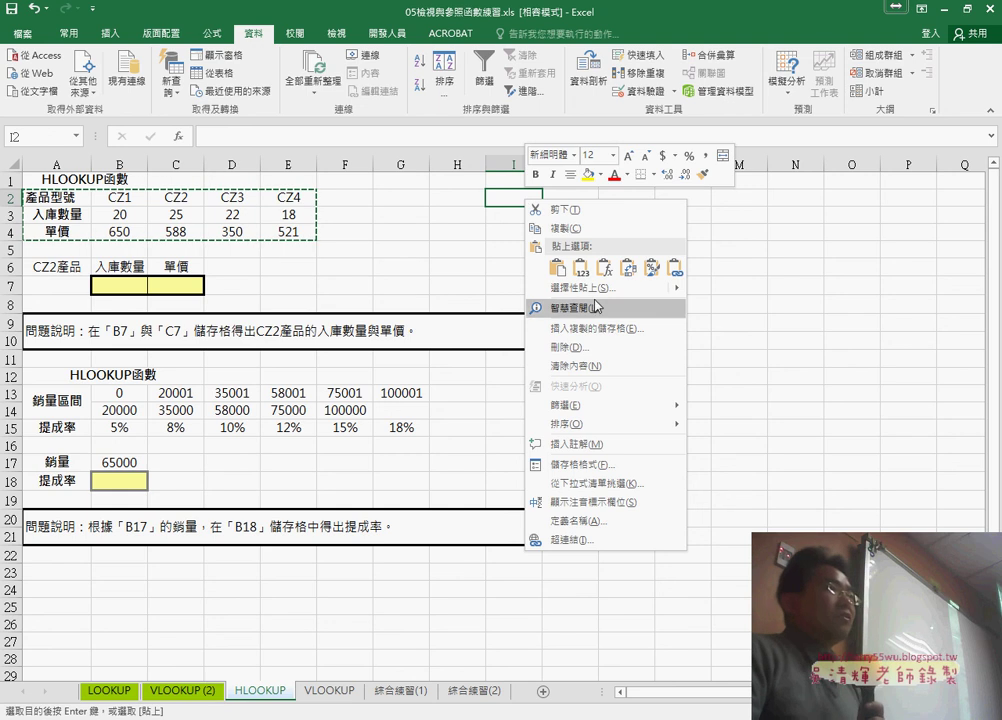
{"action": "mouse_move", "coordinate": [601, 290]}
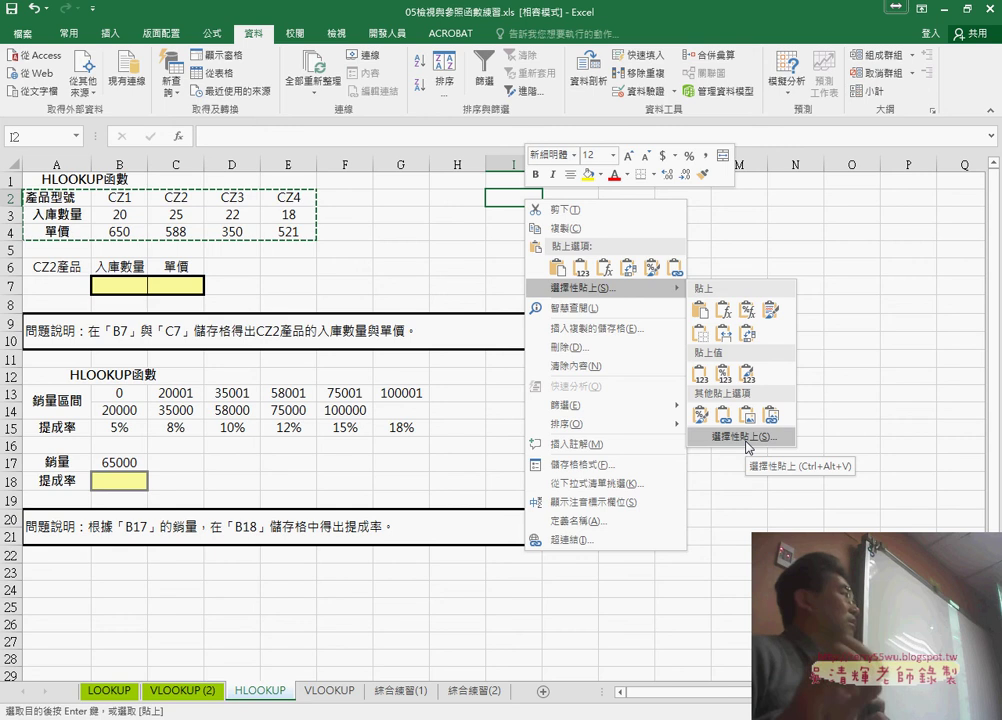
{"action": "left_click", "coordinate": [744, 437]}
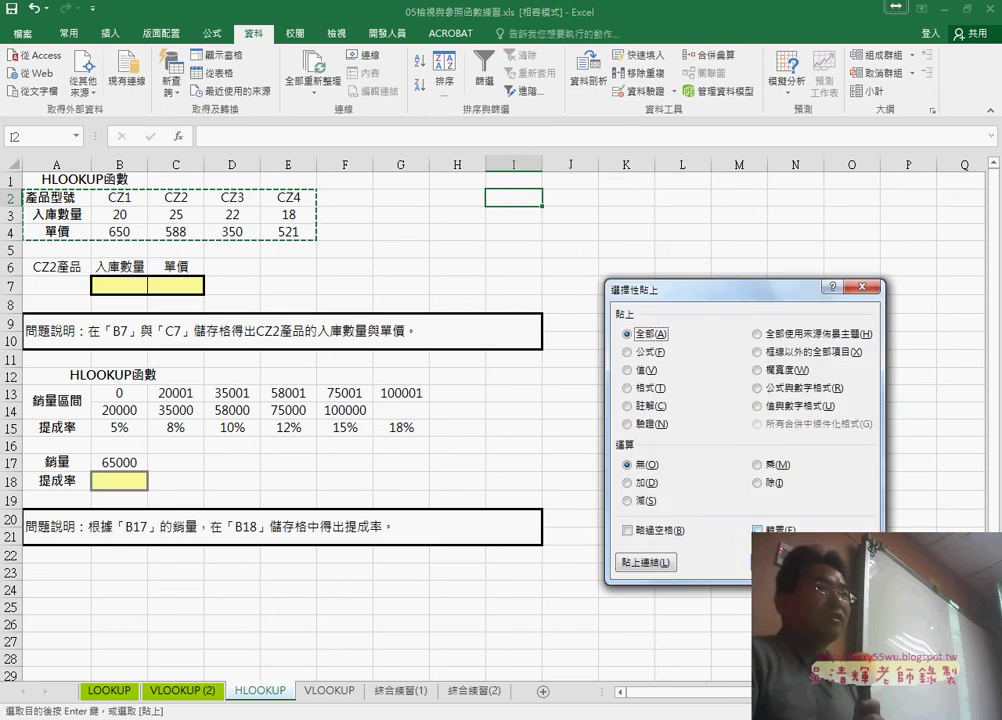
{"action": "key", "text": "e"}
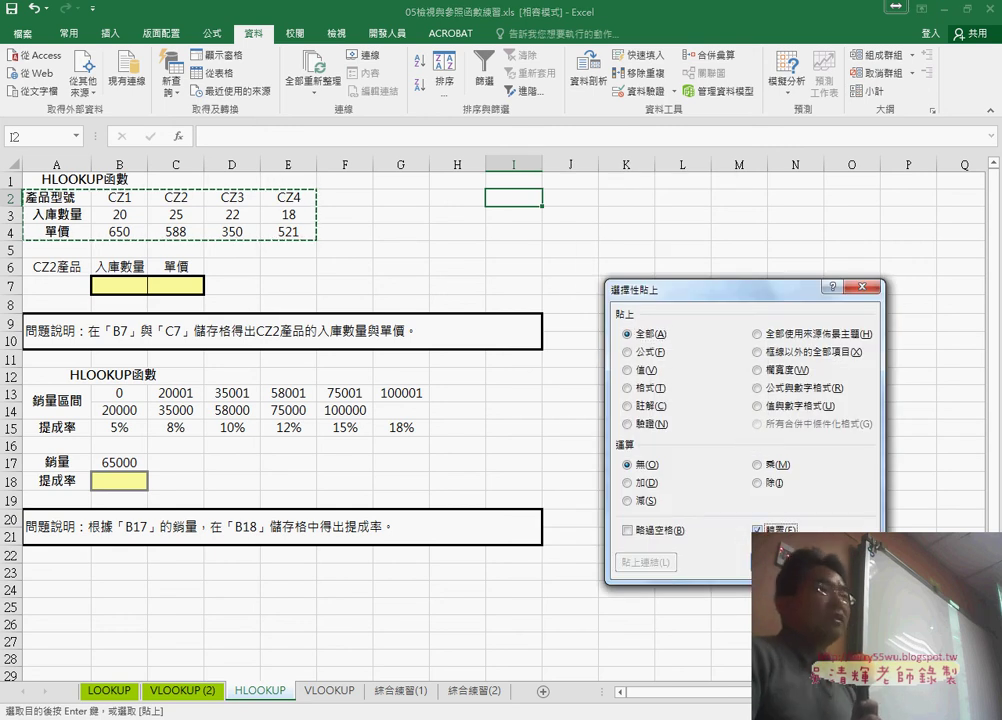
{"action": "key", "text": "Return"}
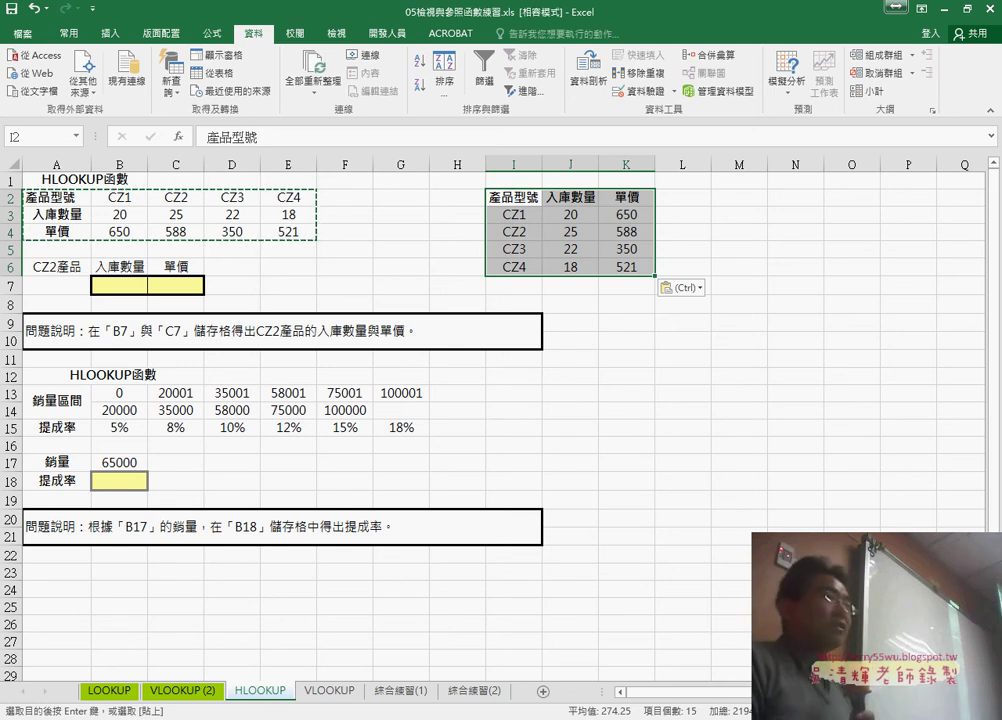
{"action": "key", "text": "Delete"}
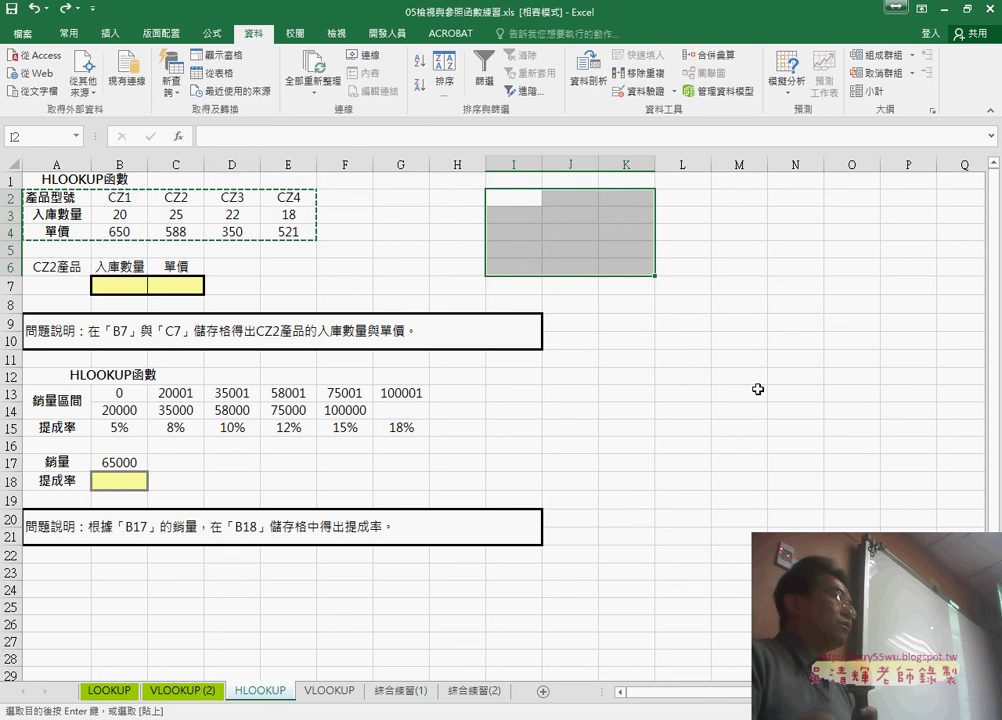
- Check CZ2's quantity and 588 price in the table, then start a function in B7
{"action": "left_click_drag", "start_coordinate": [48, 193], "coordinate": [52, 230]}
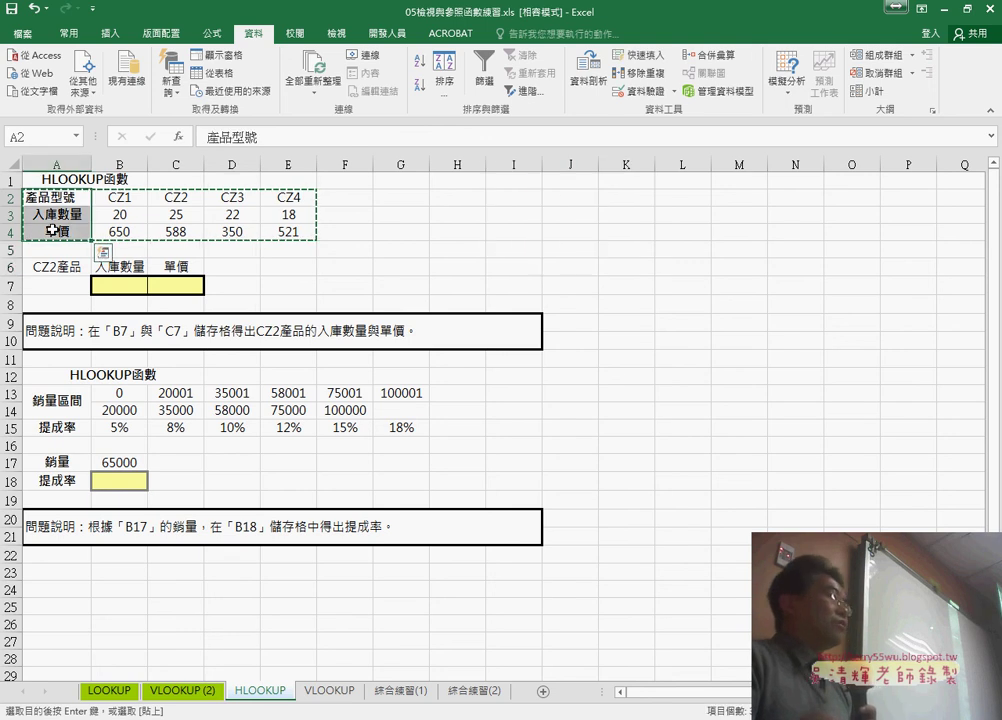
{"action": "left_click", "coordinate": [120, 287]}
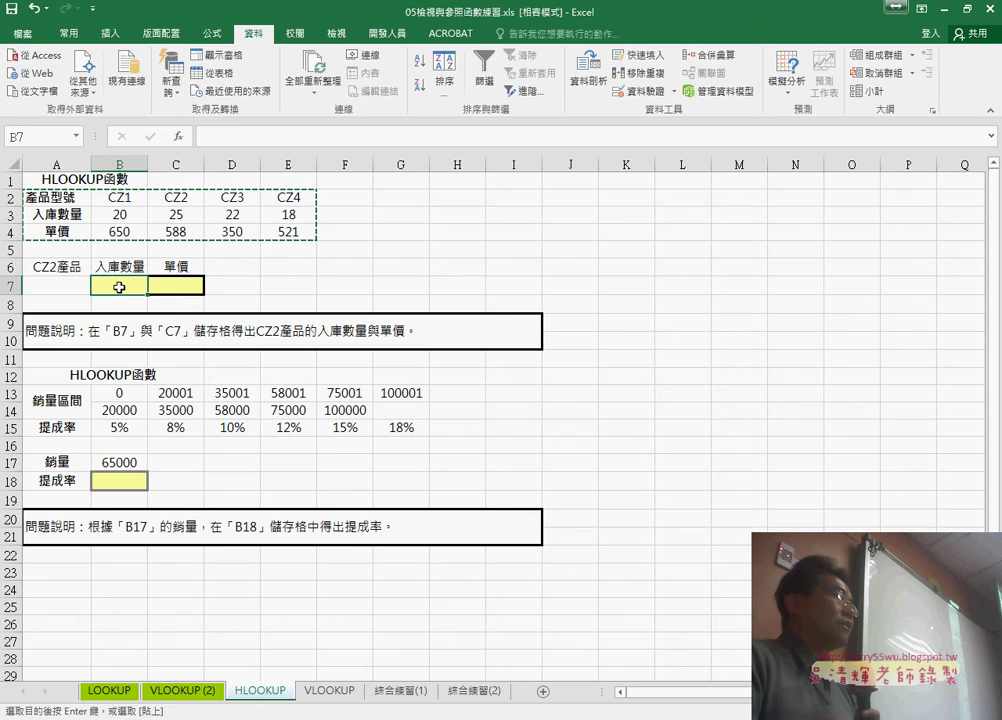
{"action": "left_click_drag", "start_coordinate": [56, 216], "coordinate": [295, 217]}
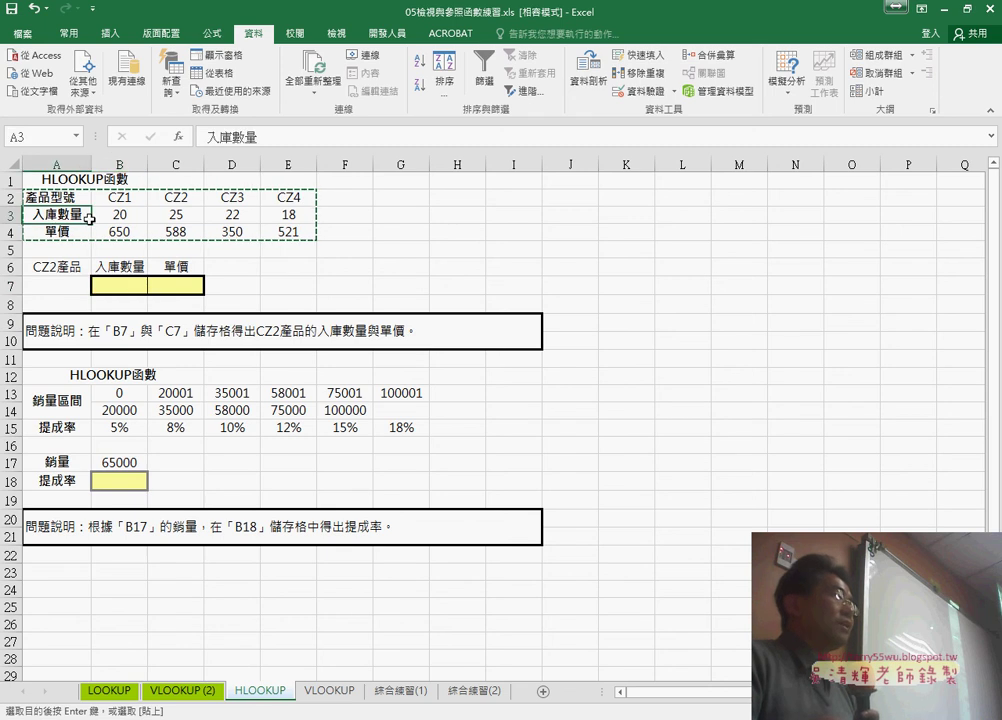
{"action": "left_click_drag", "start_coordinate": [56, 232], "coordinate": [293, 236]}
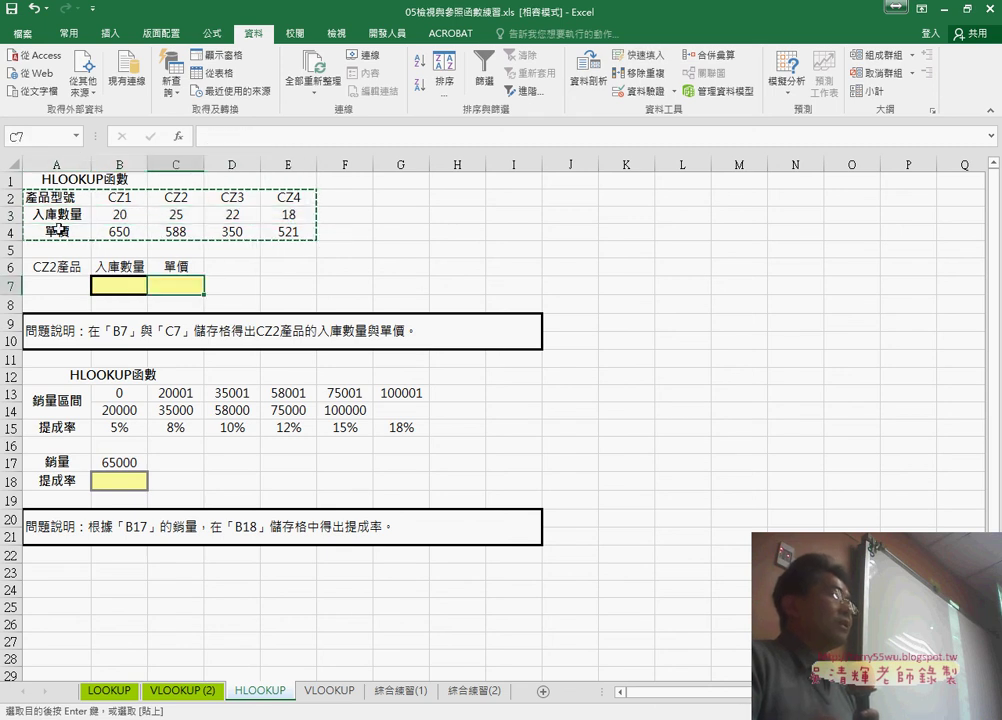
{"action": "left_click", "coordinate": [174, 199]}
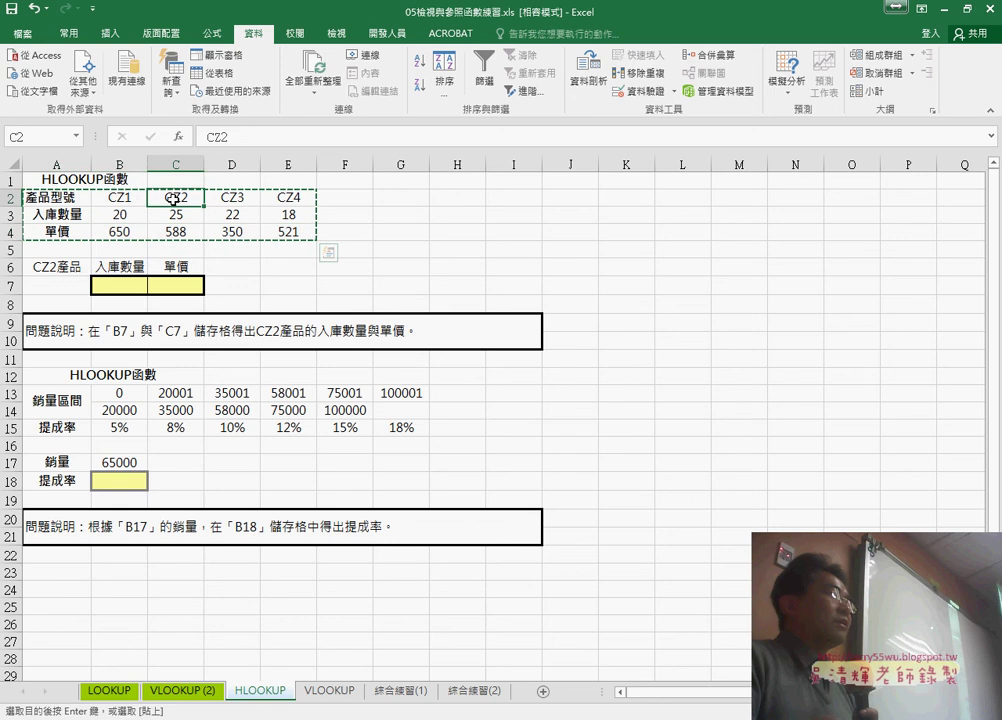
{"action": "left_click_drag", "start_coordinate": [174, 199], "coordinate": [181, 228]}
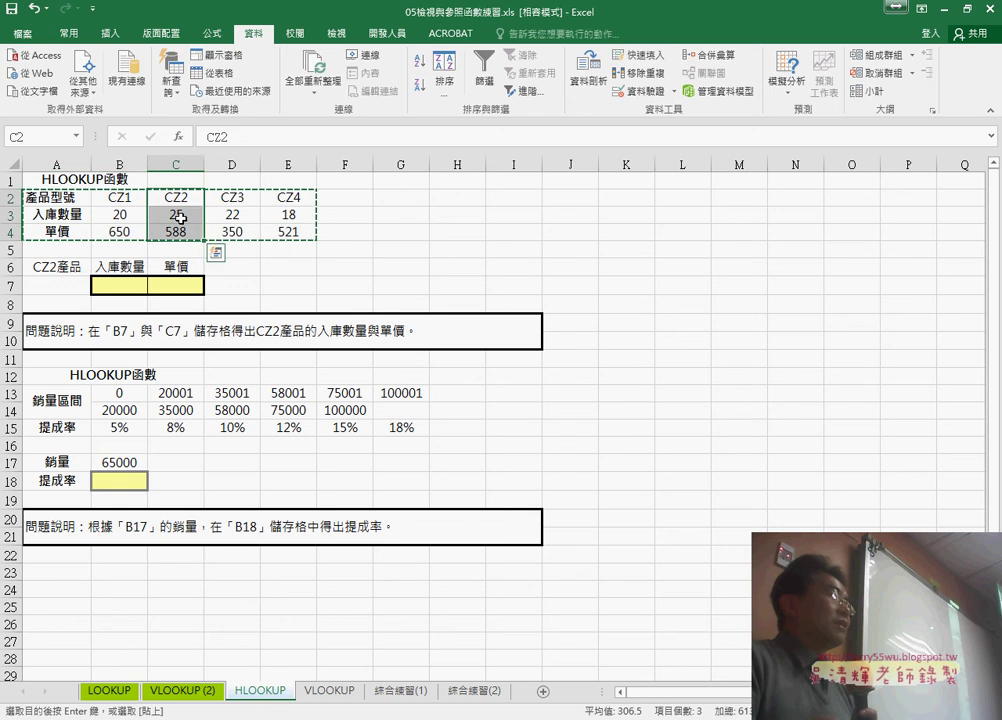
{"action": "left_click", "coordinate": [177, 229]}
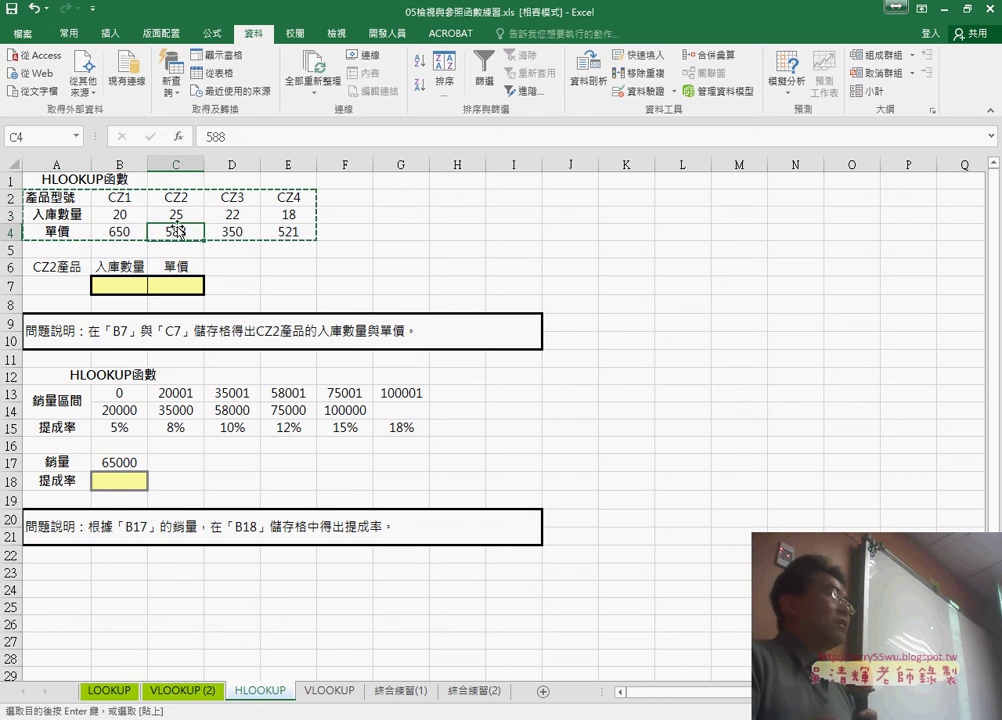
{"action": "left_click", "coordinate": [122, 285]}
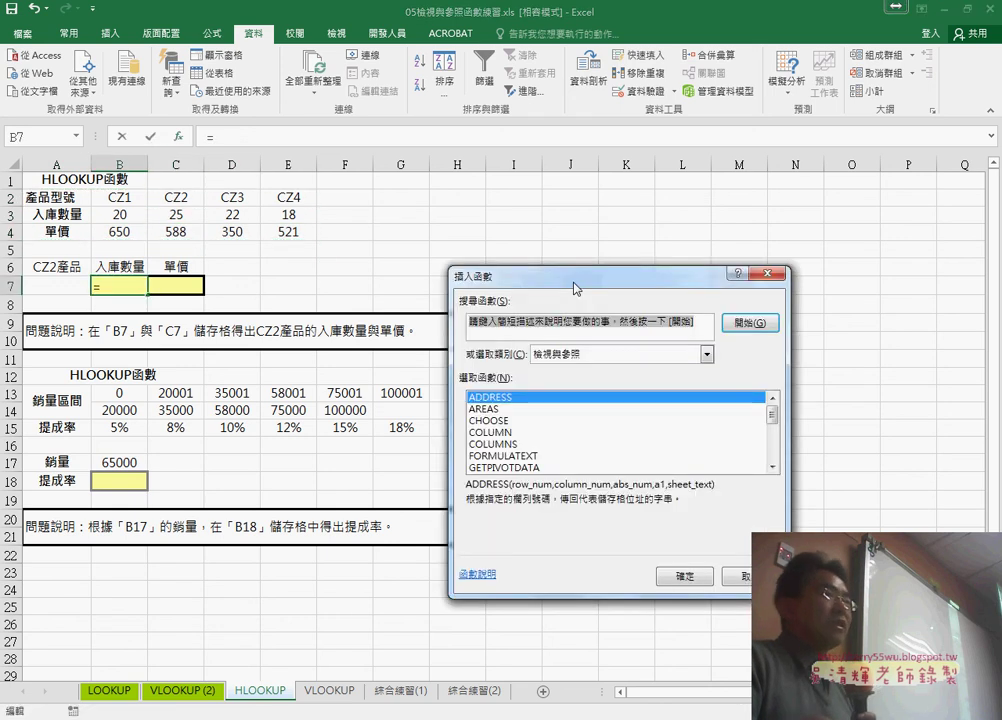
{"action": "left_click_drag", "start_coordinate": [575, 289], "coordinate": [511, 156]}
- Choose HLOOKUP for B7 and enter "CZ2" in quotes as the lookup value
{"action": "left_click_drag", "start_coordinate": [707, 282], "coordinate": [707, 296]}
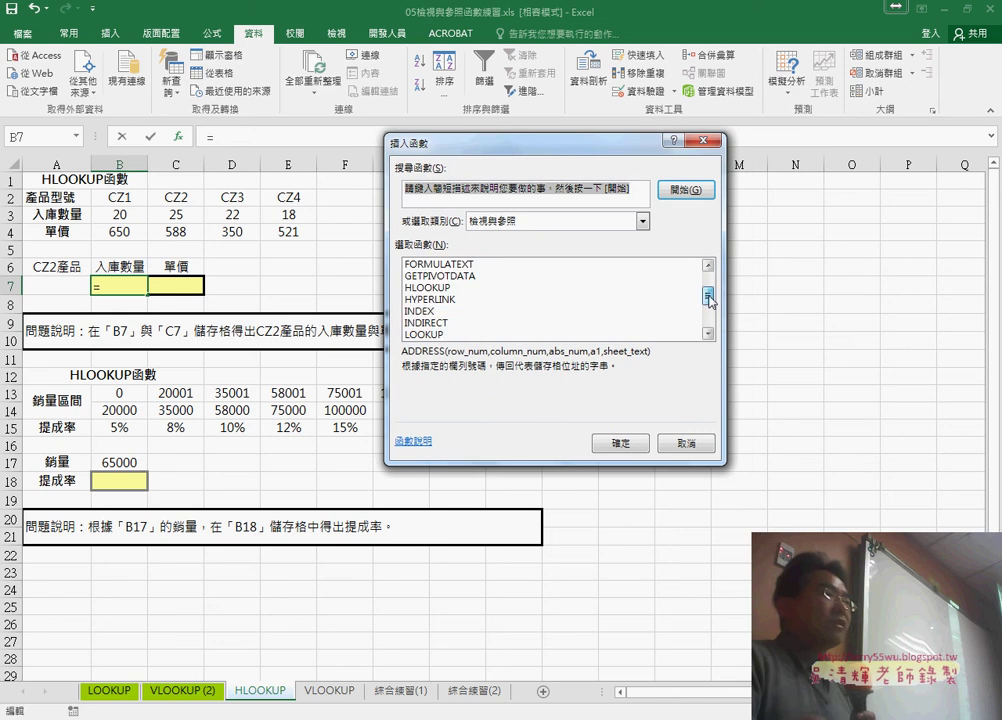
{"action": "double_click", "coordinate": [565, 287]}
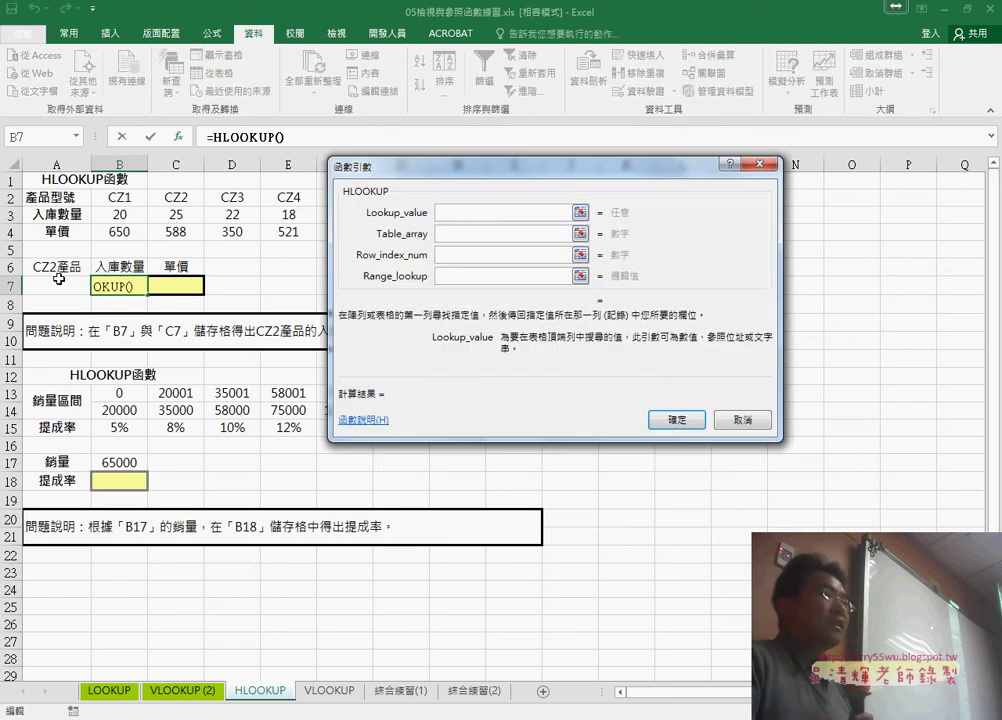
{"action": "type", "text": "C"}
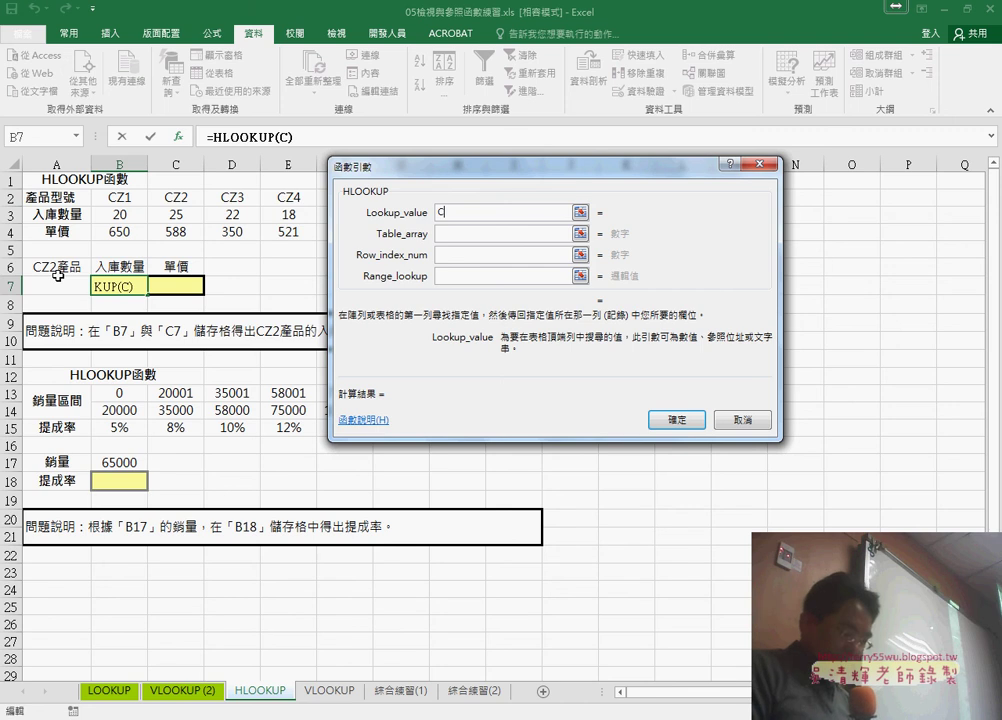
{"action": "type", "text": "Z"}
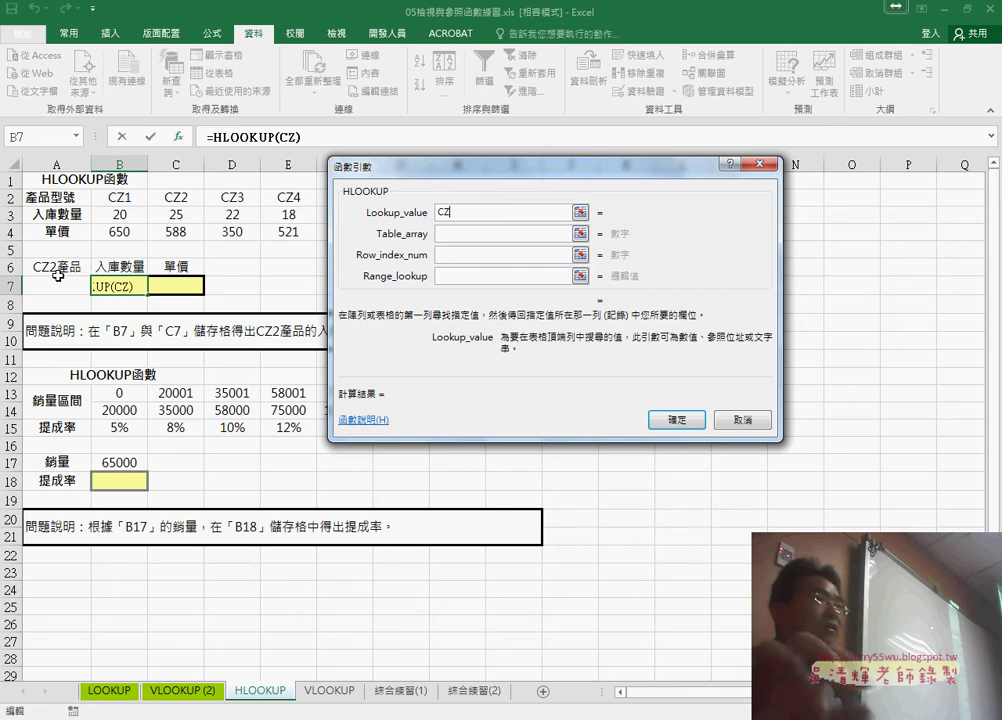
{"action": "type", "text": "2"}
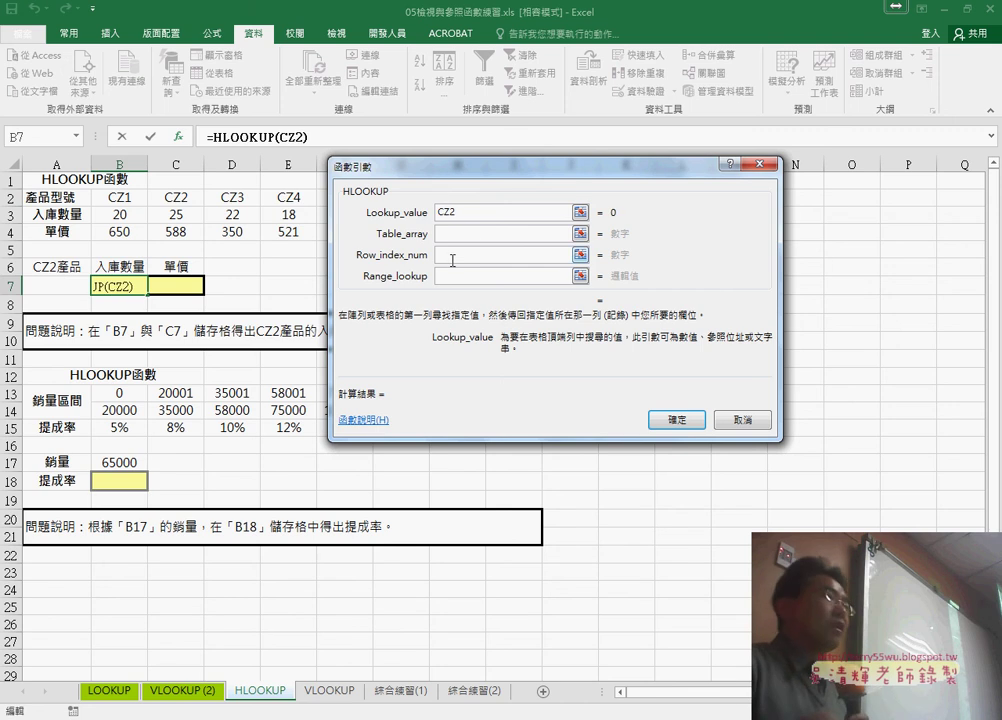
{"action": "left_click", "coordinate": [474, 239]}
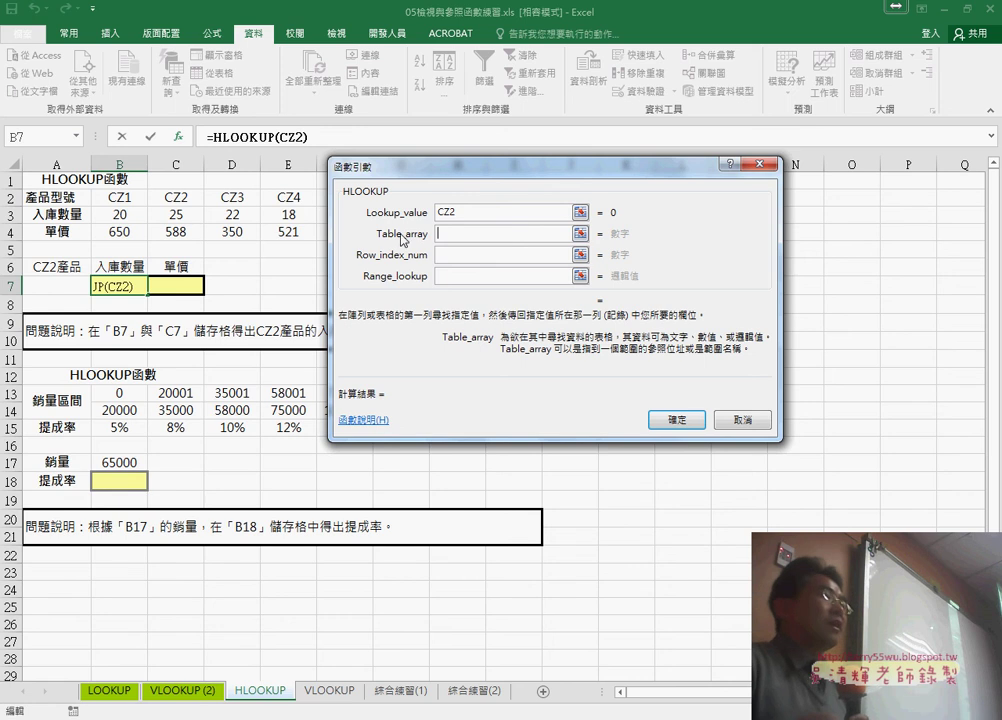
{"action": "left_click", "coordinate": [439, 214]}
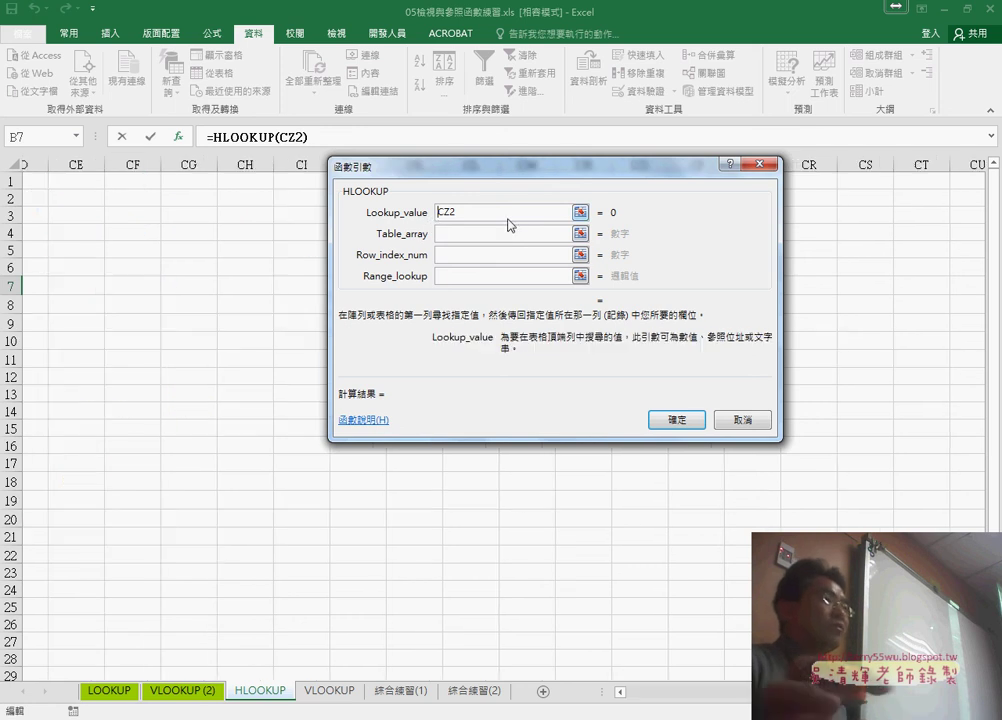
{"action": "type", "text": "\"CZ2"}
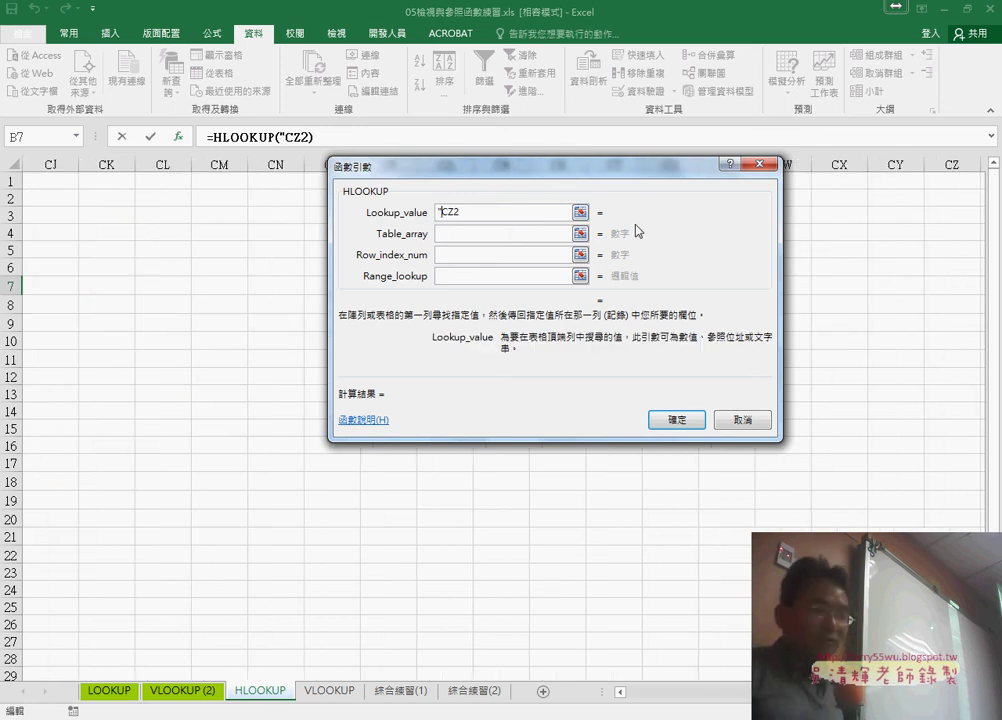
{"action": "type", "text": "\""}
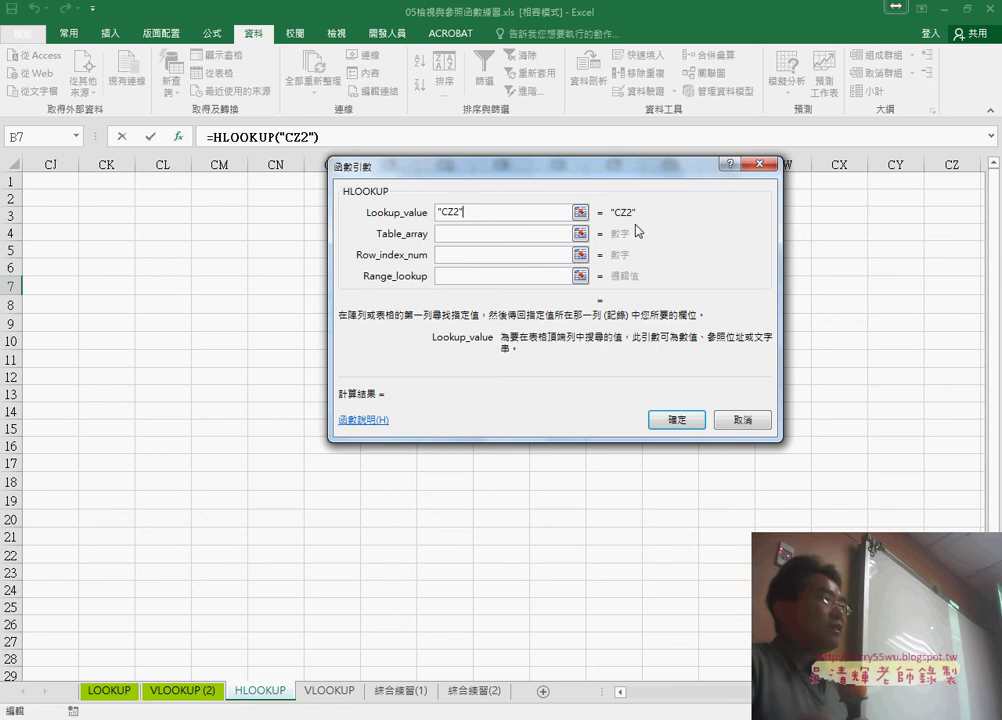
{"action": "left_click", "coordinate": [466, 237]}
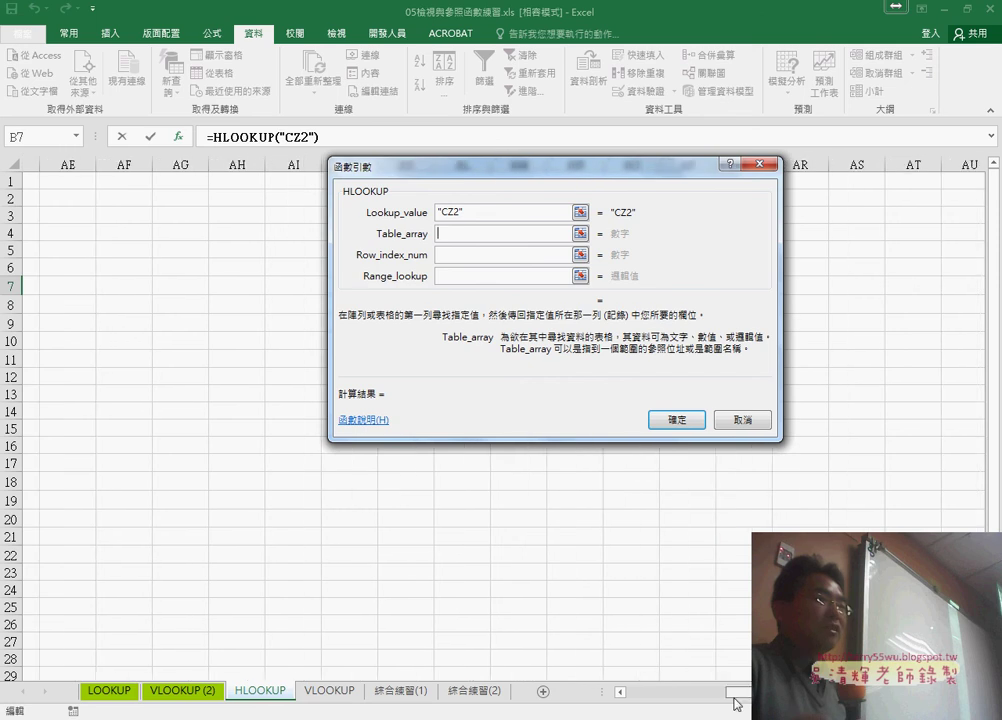
- Set the HLOOKUP table to B2:E4, row 2 and match type 0 so B7 returns 25
{"action": "left_click_drag", "start_coordinate": [740, 693], "coordinate": [625, 693]}
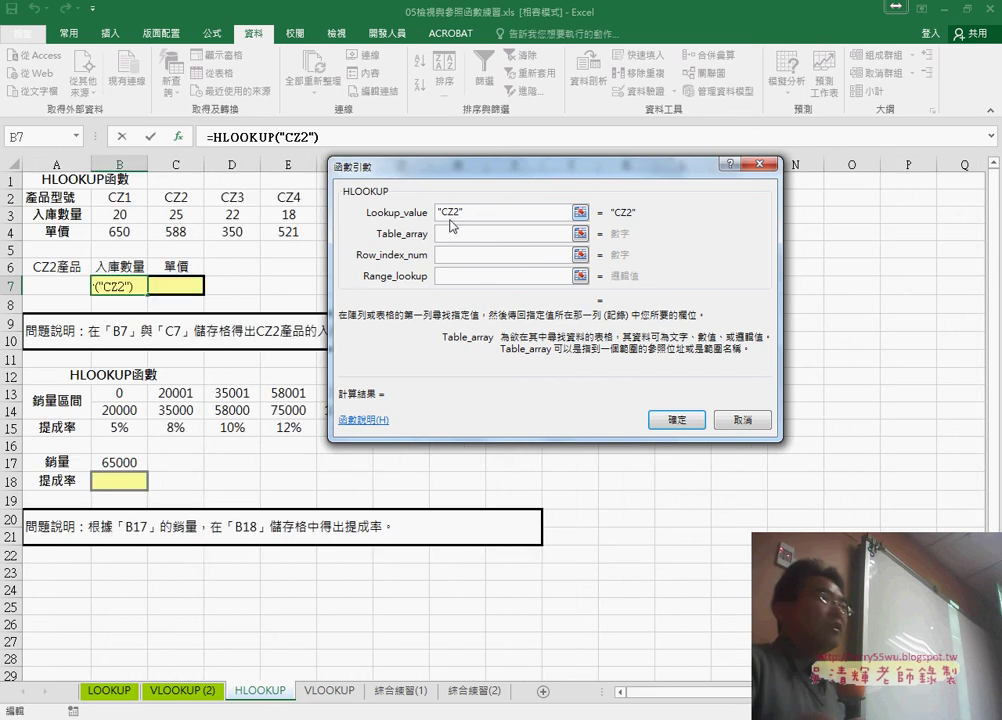
{"action": "left_click_drag", "start_coordinate": [460, 211], "coordinate": [443, 213]}
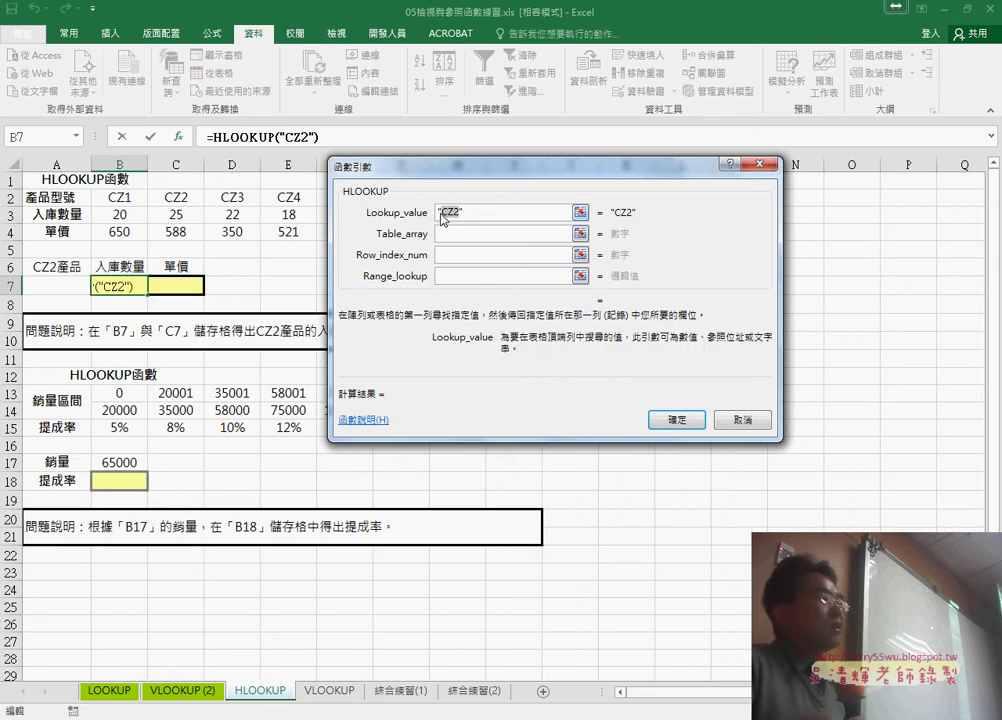
{"action": "left_click", "coordinate": [449, 238]}
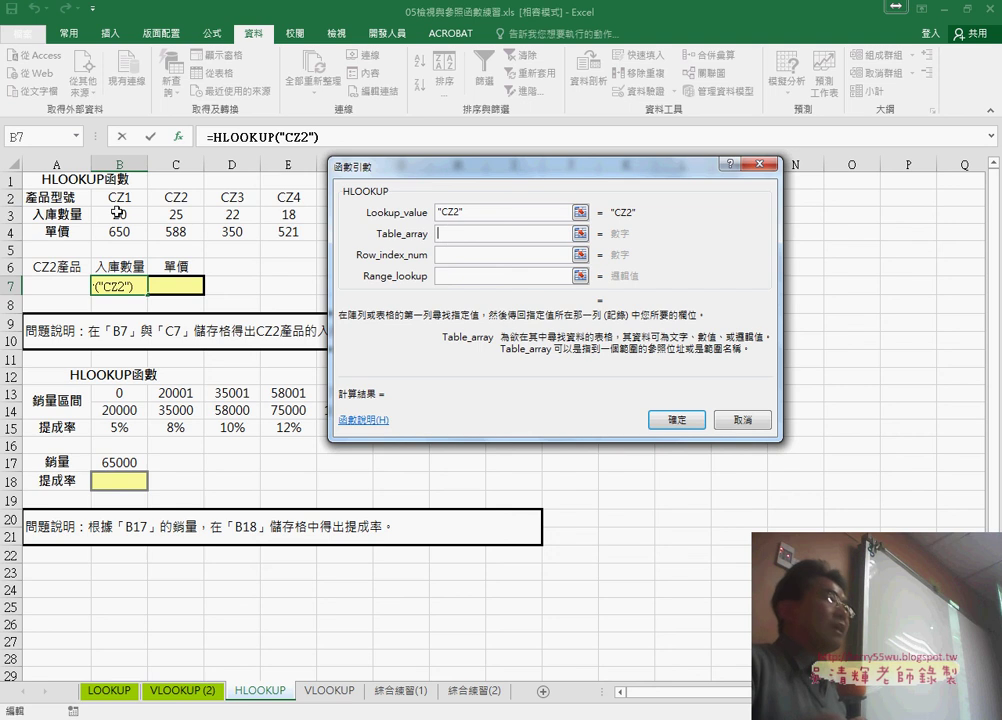
{"action": "left_click_drag", "start_coordinate": [118, 205], "coordinate": [287, 237]}
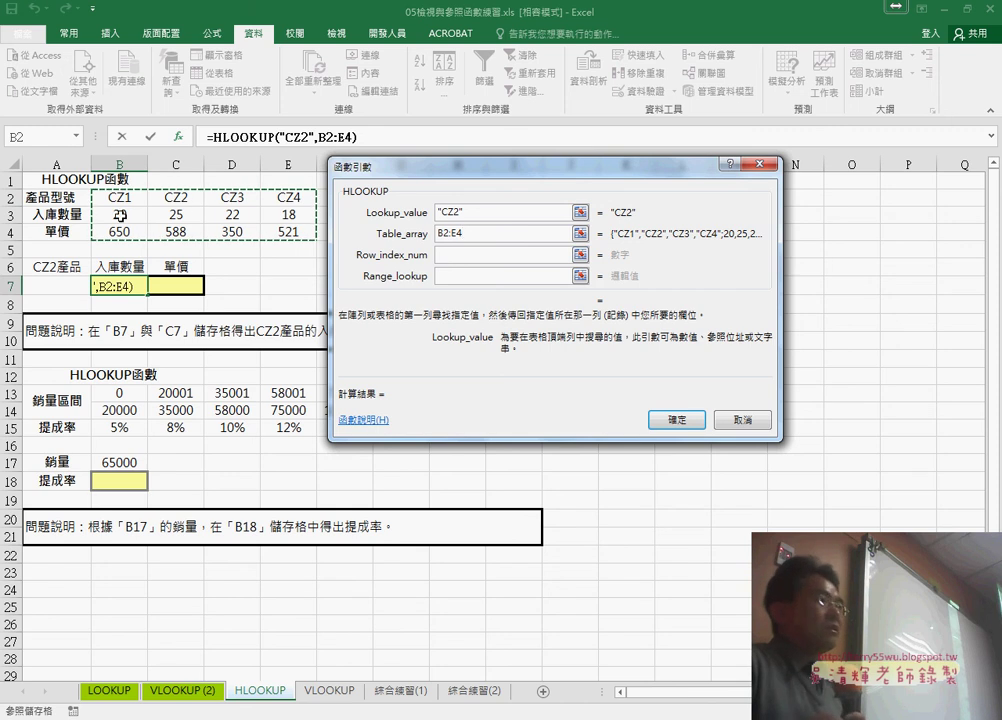
{"action": "left_click", "coordinate": [445, 258]}
{"action": "type", "text": "2"}
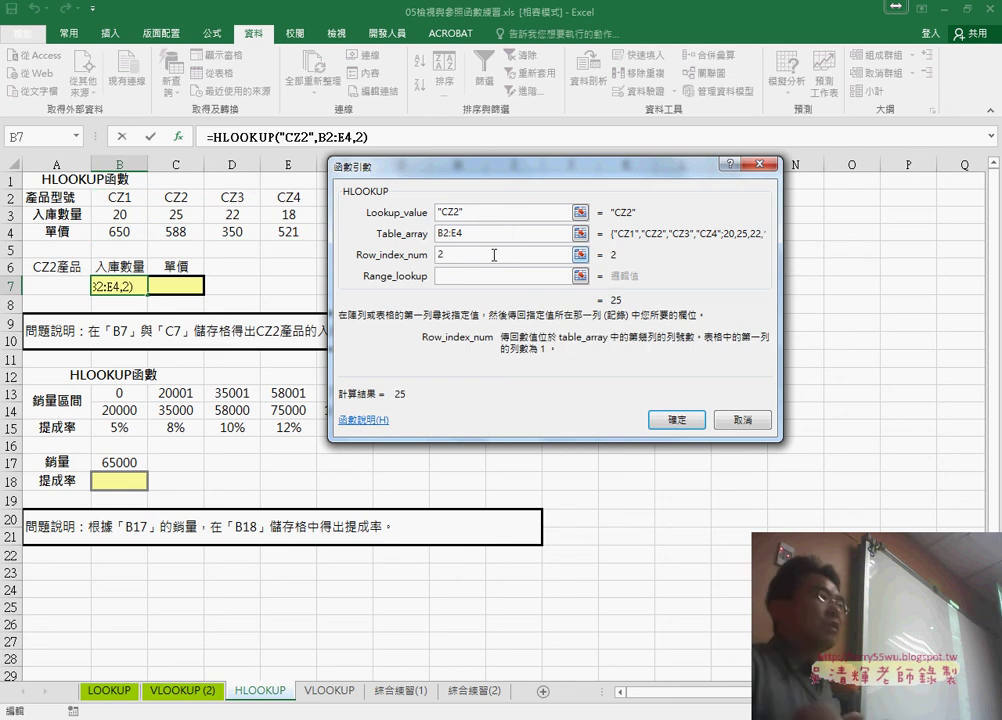
{"action": "left_click", "coordinate": [460, 277]}
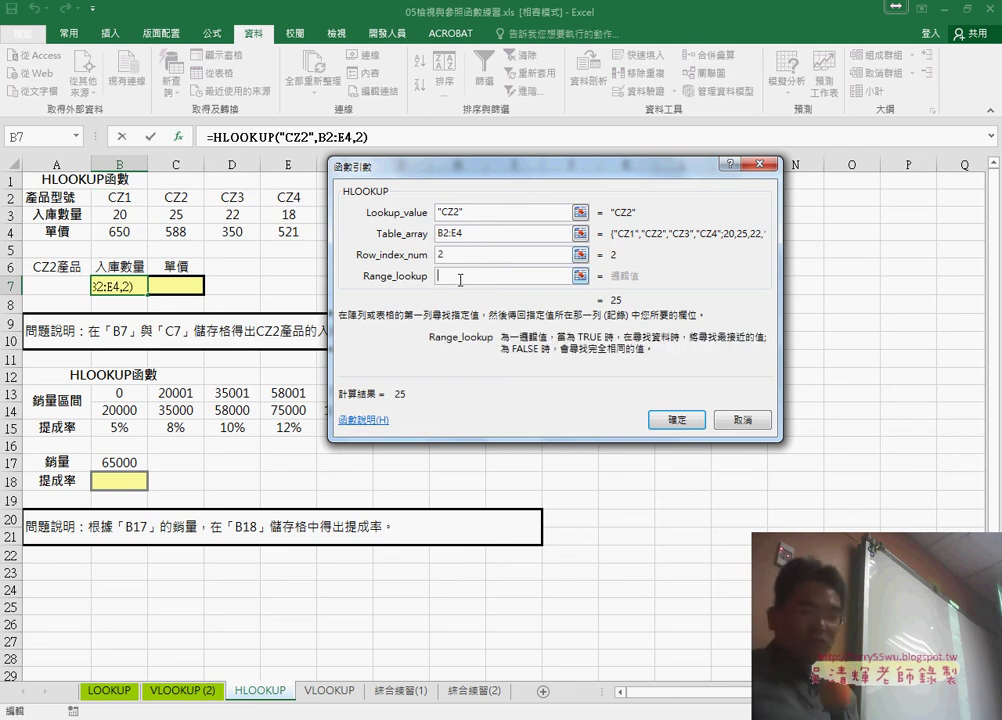
{"action": "type", "text": "0"}
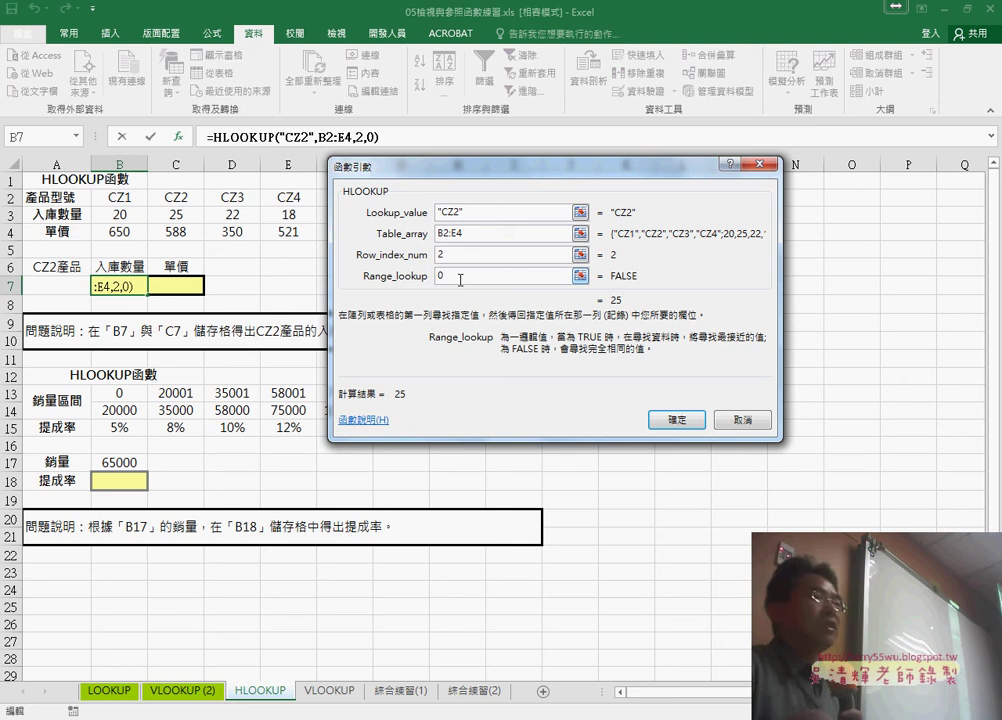
{"action": "left_click", "coordinate": [676, 418]}
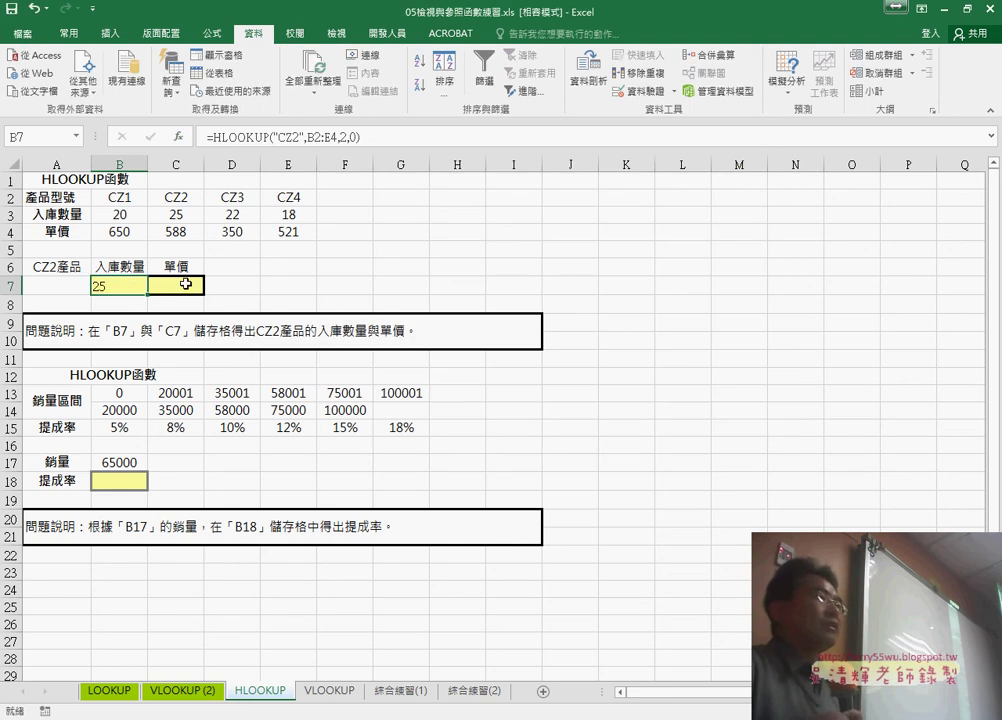
- Copy B7's formula into C7 and change its row index to 3 to return 588
{"action": "left_click_drag", "start_coordinate": [380, 137], "coordinate": [240, 137]}
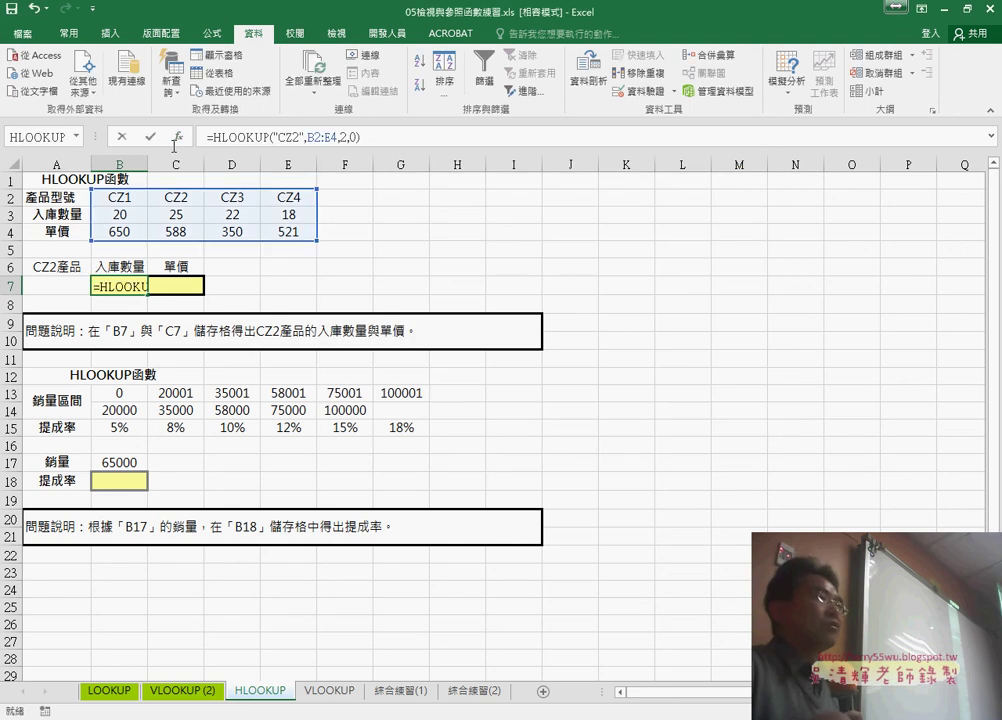
{"action": "right_click", "coordinate": [240, 137]}
{"action": "left_click", "coordinate": [265, 160]}
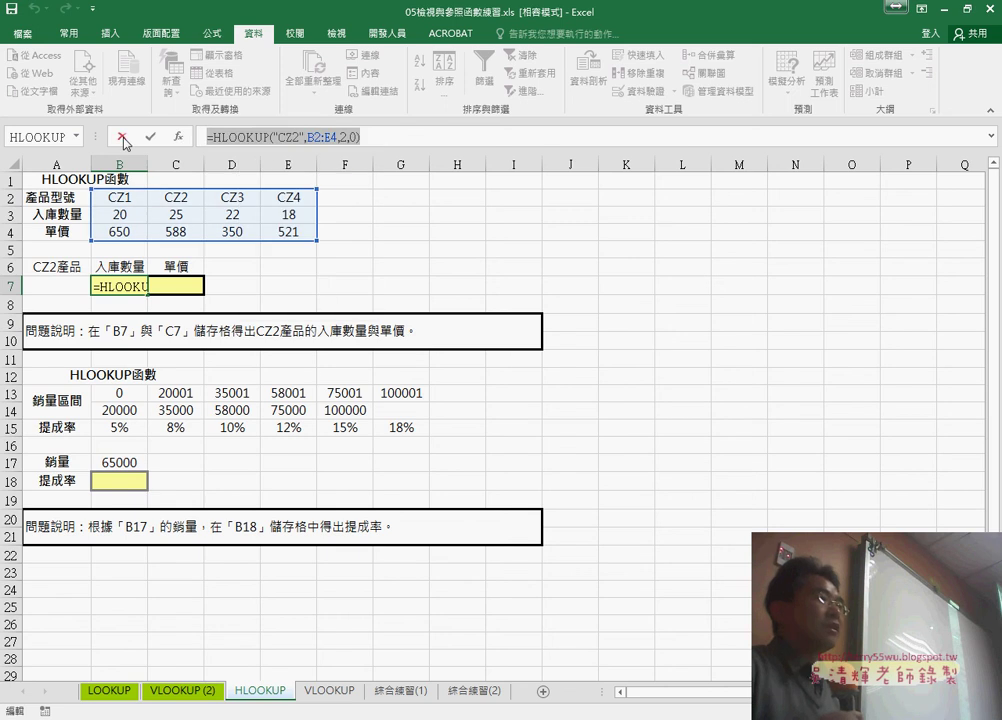
{"action": "left_click", "coordinate": [188, 285]}
{"action": "right_click", "coordinate": [226, 140]}
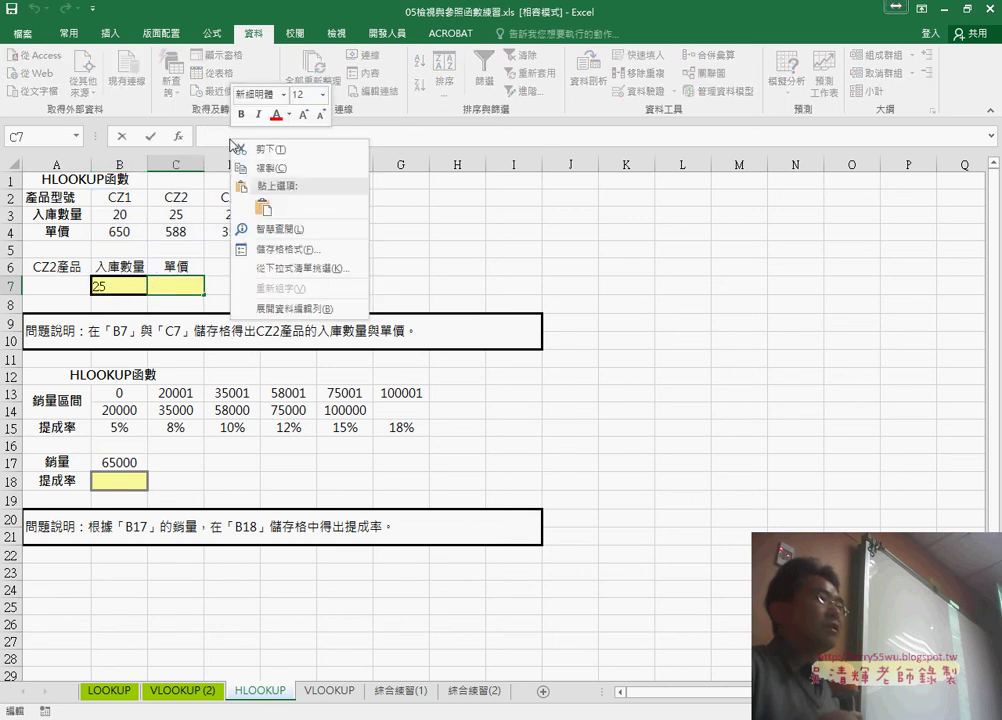
{"action": "left_click", "coordinate": [240, 214]}
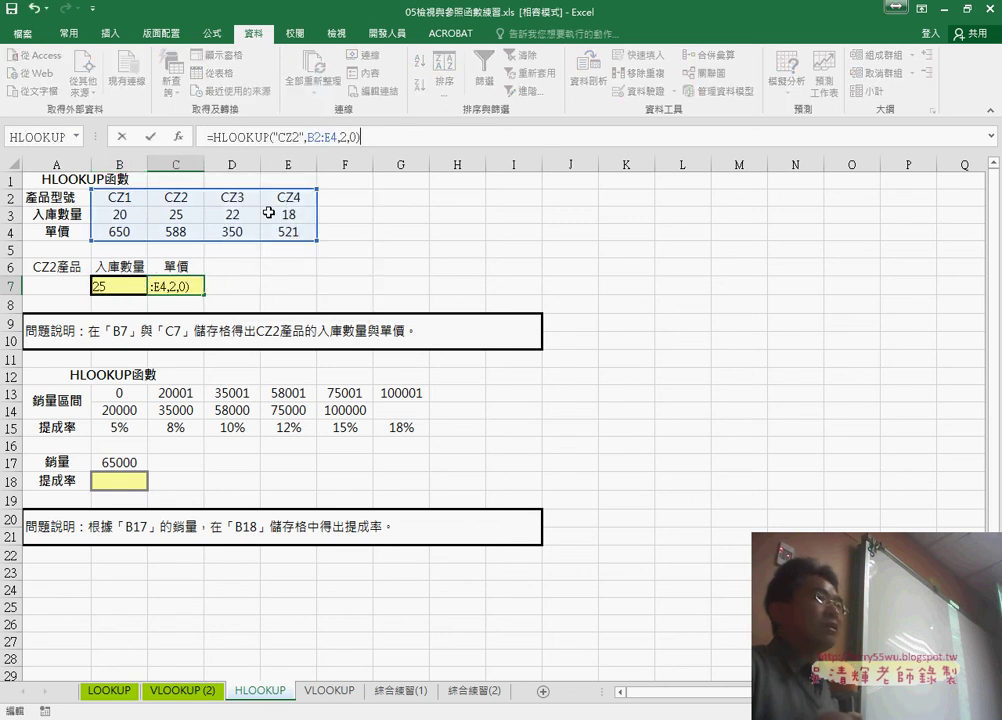
{"action": "left_click", "coordinate": [343, 136]}
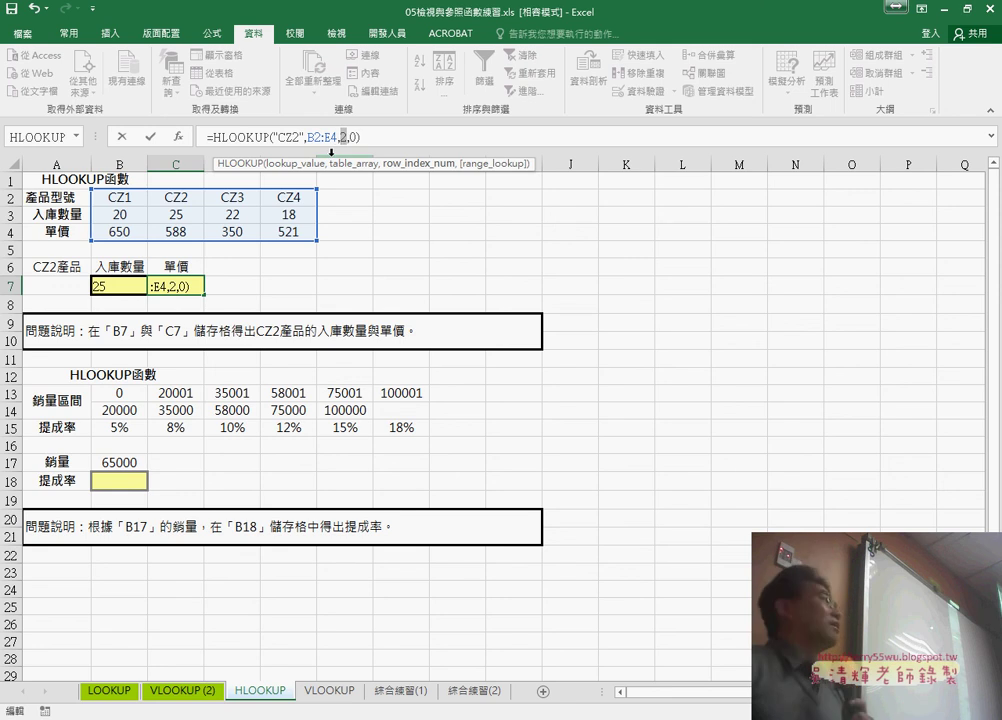
{"action": "type", "text": "3"}
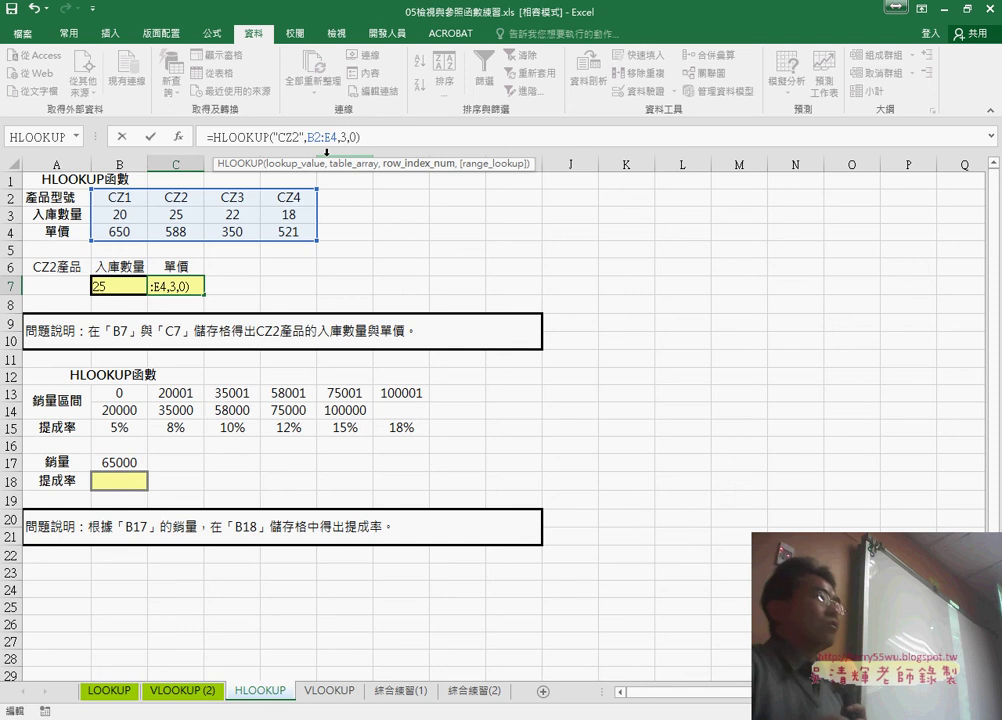
{"action": "left_click", "coordinate": [149, 137]}
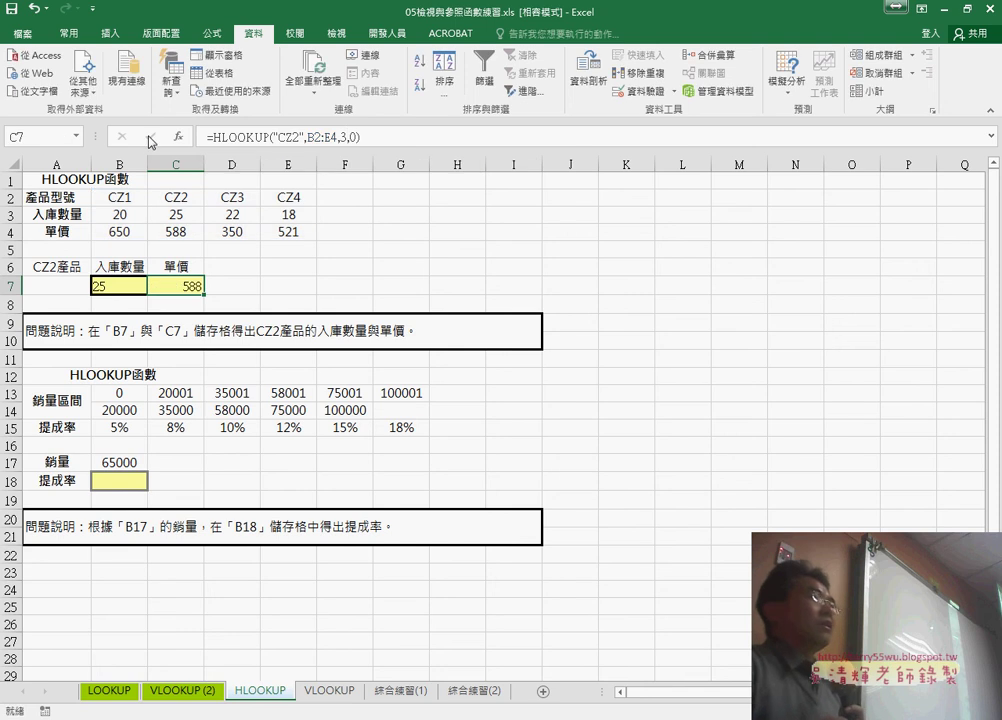
- Compare the B7 and C7 formulas, then edit B7's row-number argument in the formula bar
{"action": "left_click", "coordinate": [121, 288]}
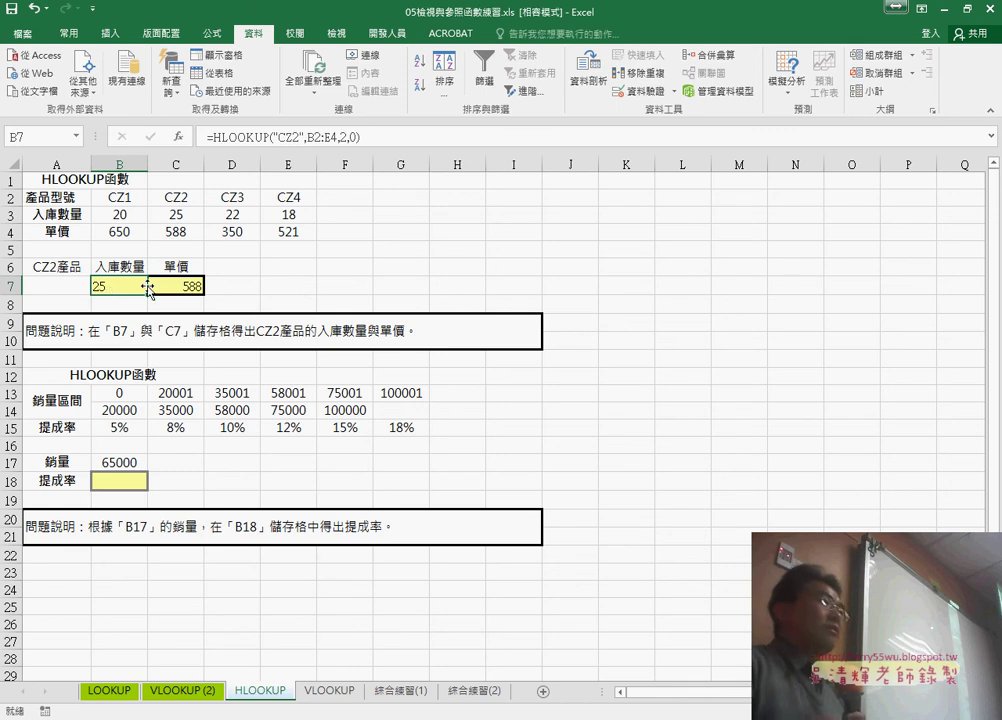
{"action": "left_click", "coordinate": [191, 289]}
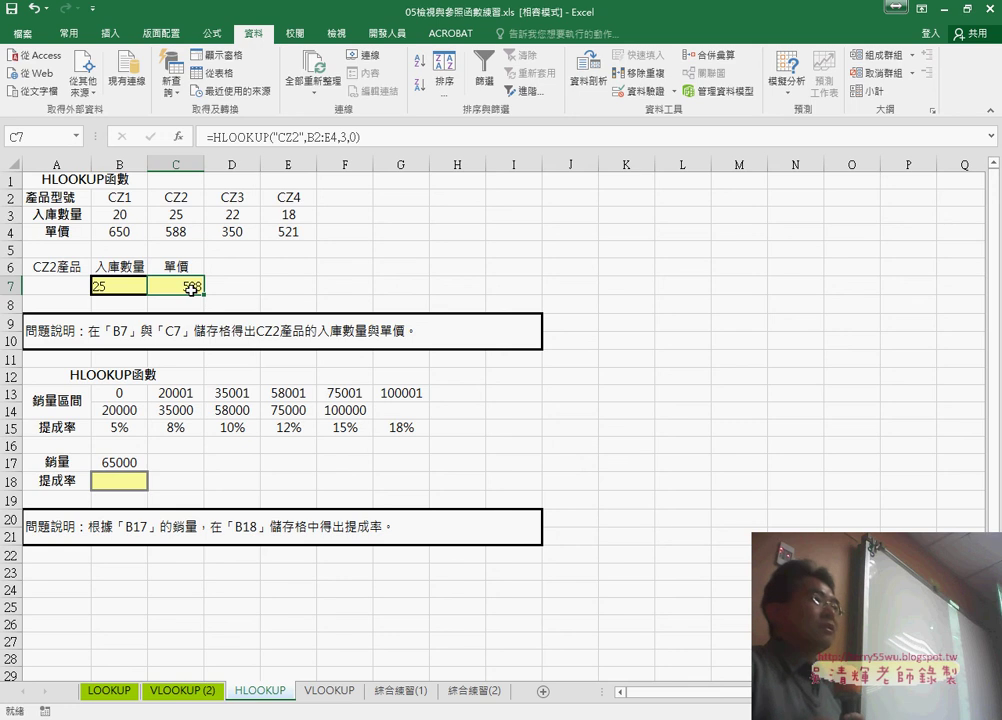
{"action": "left_click", "coordinate": [235, 287]}
{"action": "left_click", "coordinate": [298, 286]}
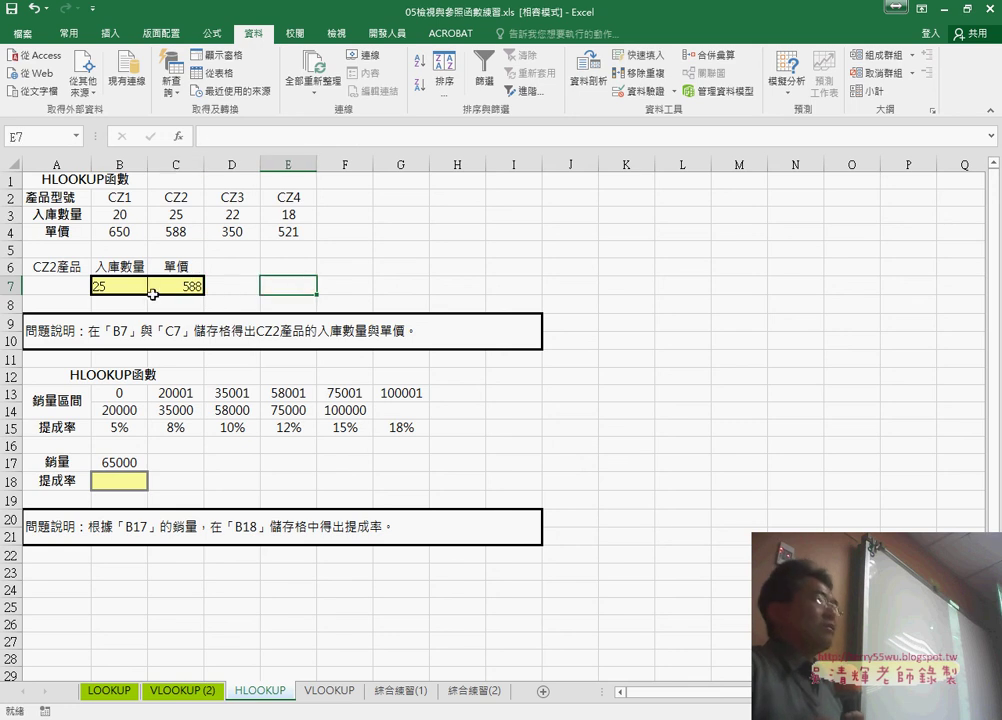
{"action": "left_click", "coordinate": [116, 287]}
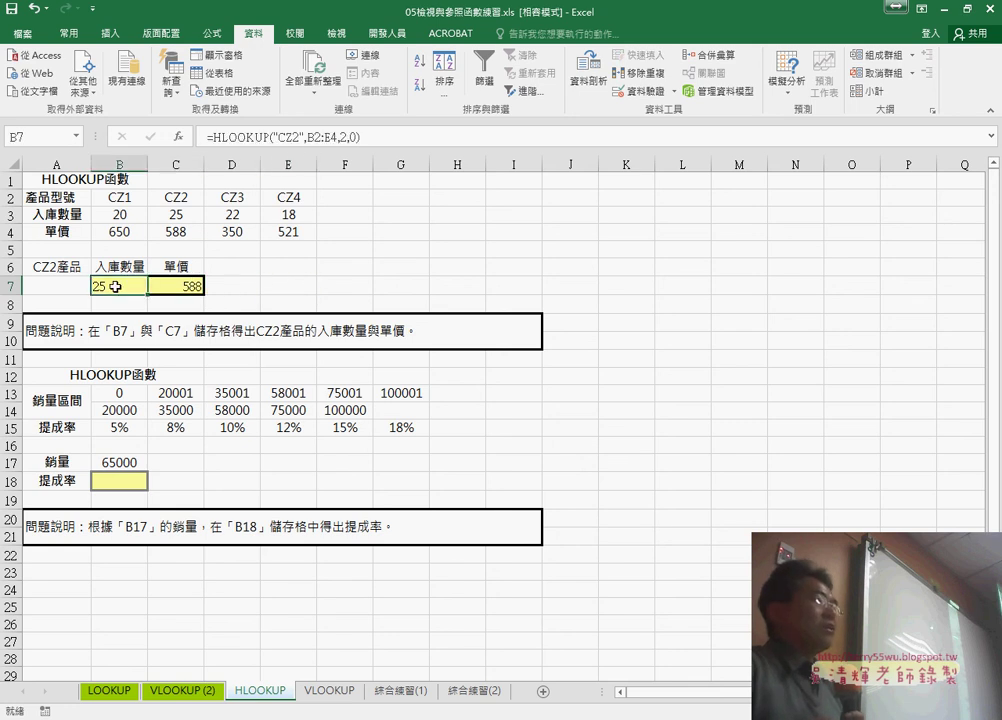
{"action": "left_click", "coordinate": [345, 138]}
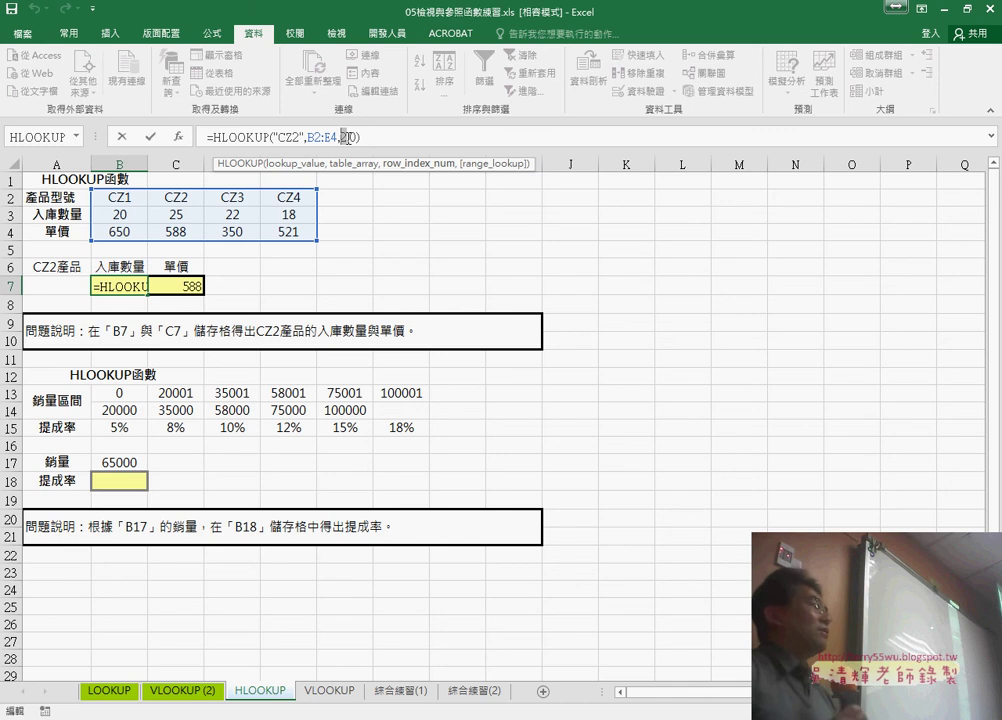
- Replace B7's row index 2 with COLUMN() and confirm; B7 still shows 25
{"action": "type", "text": "c"}
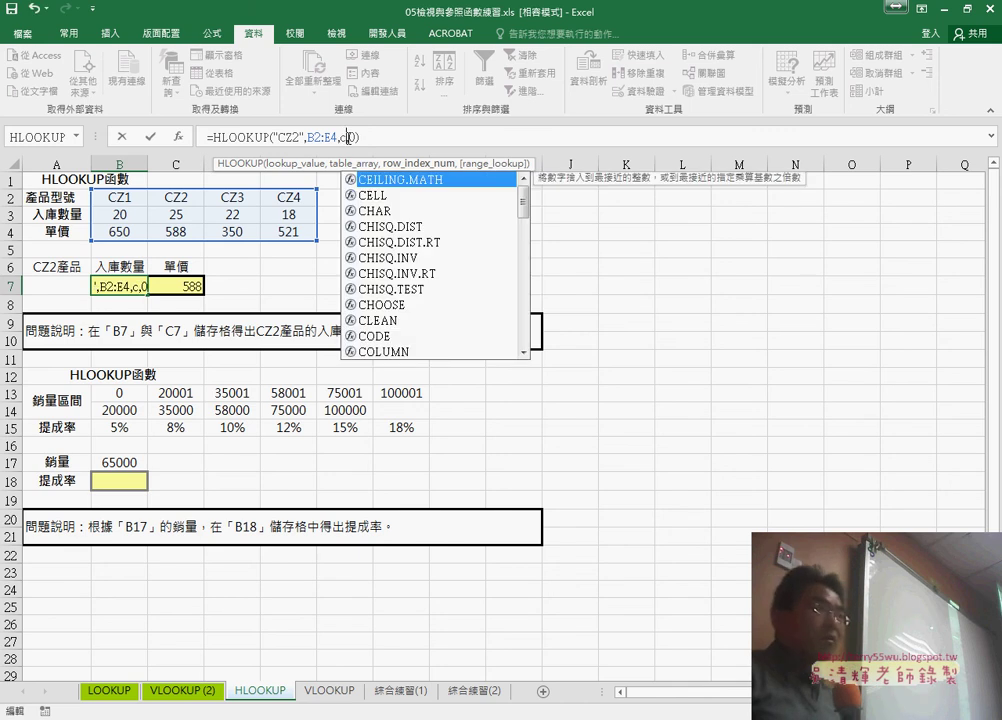
{"action": "type", "text": "ol"}
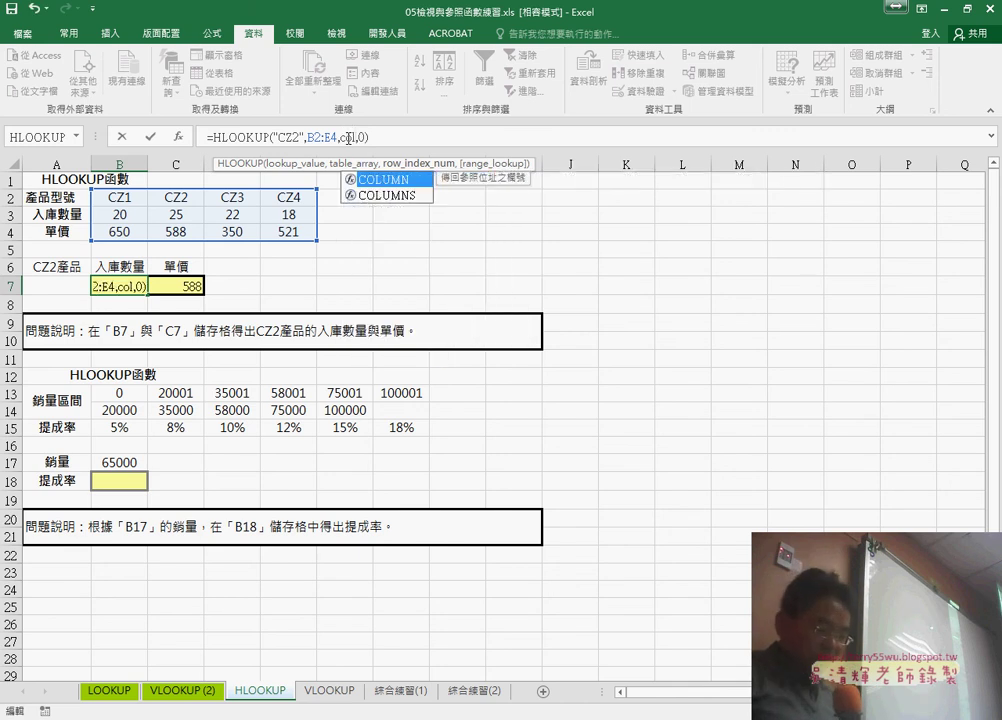
{"action": "type", "text": "umn"}
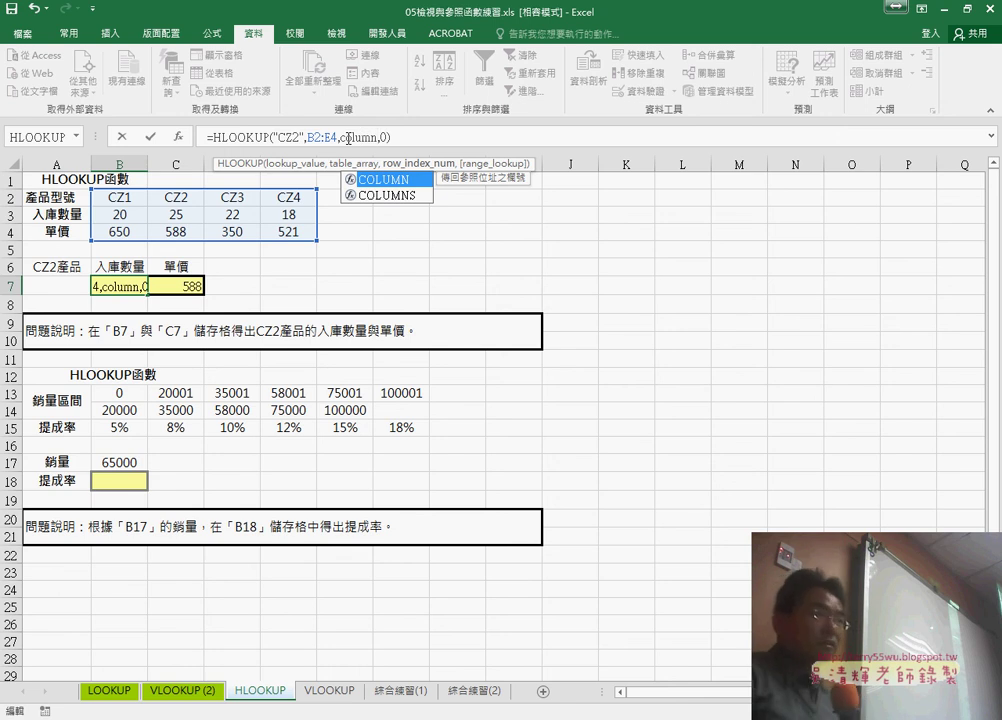
{"action": "type", "text": "()"}
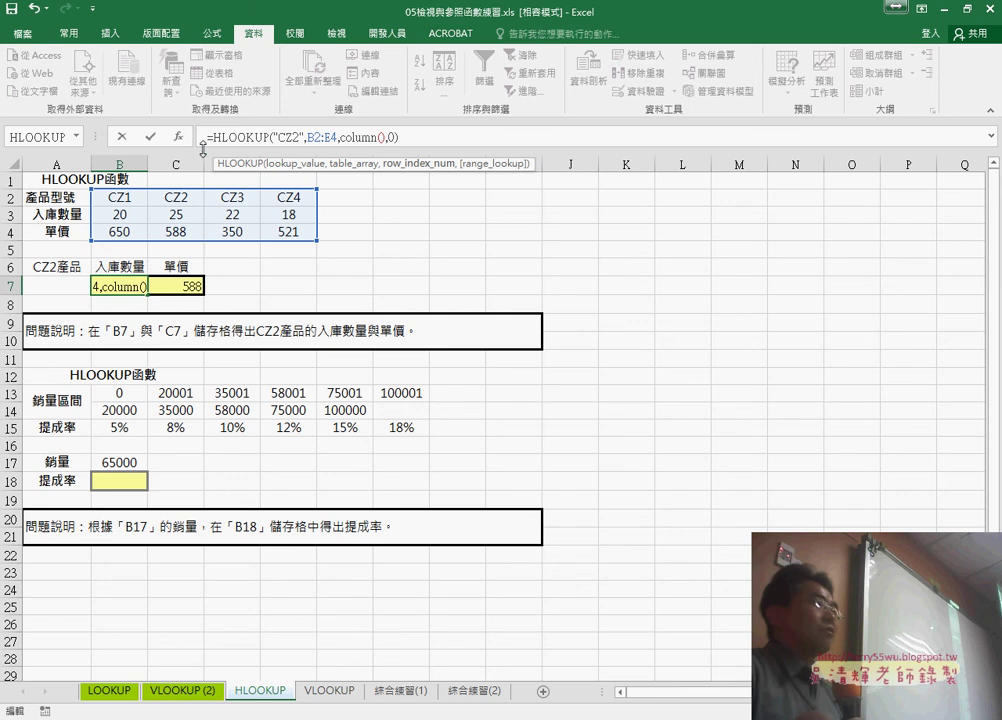
{"action": "left_click", "coordinate": [150, 137]}
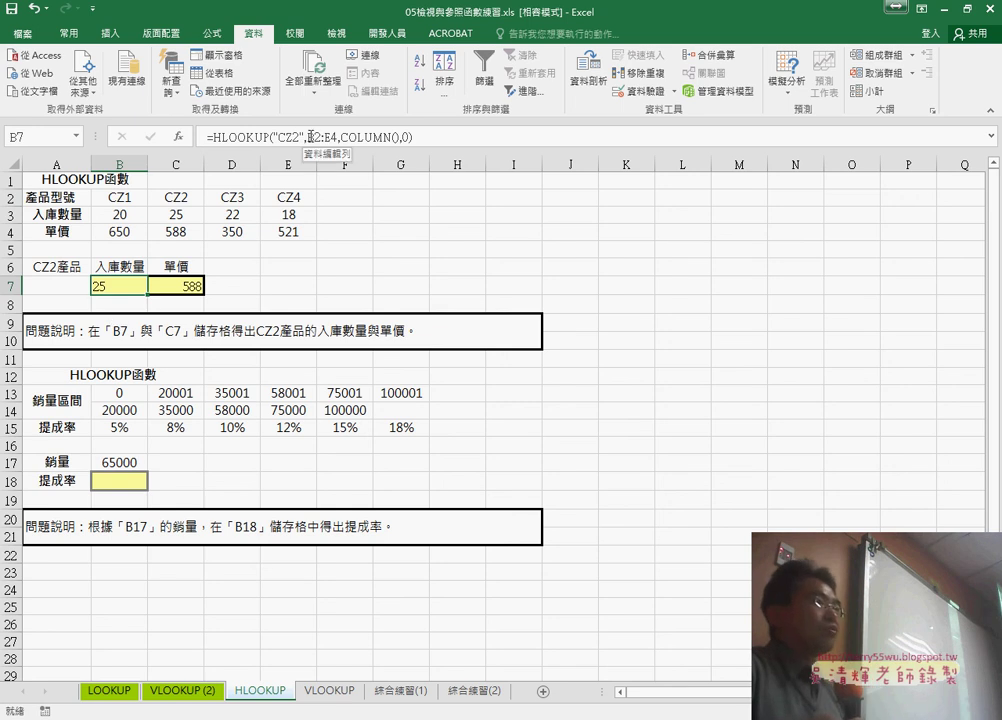
- Change B7's lookup range to the column-locked $B2:$E4, keeping the result 25
{"action": "left_click_drag", "start_coordinate": [308, 137], "coordinate": [338, 137]}
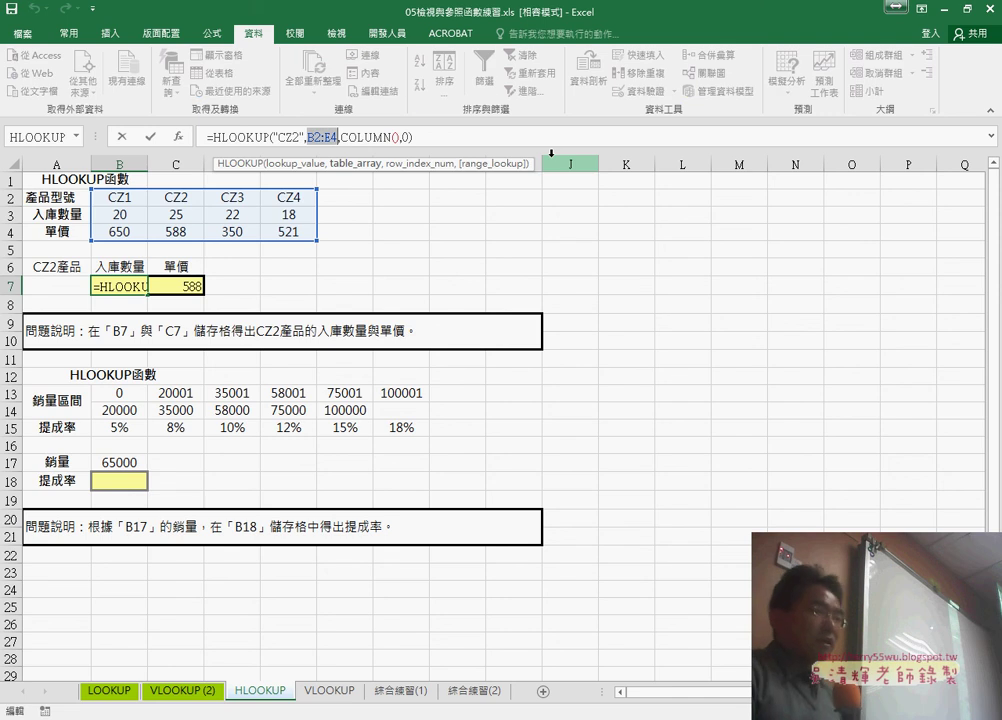
{"action": "key", "text": "F4"}
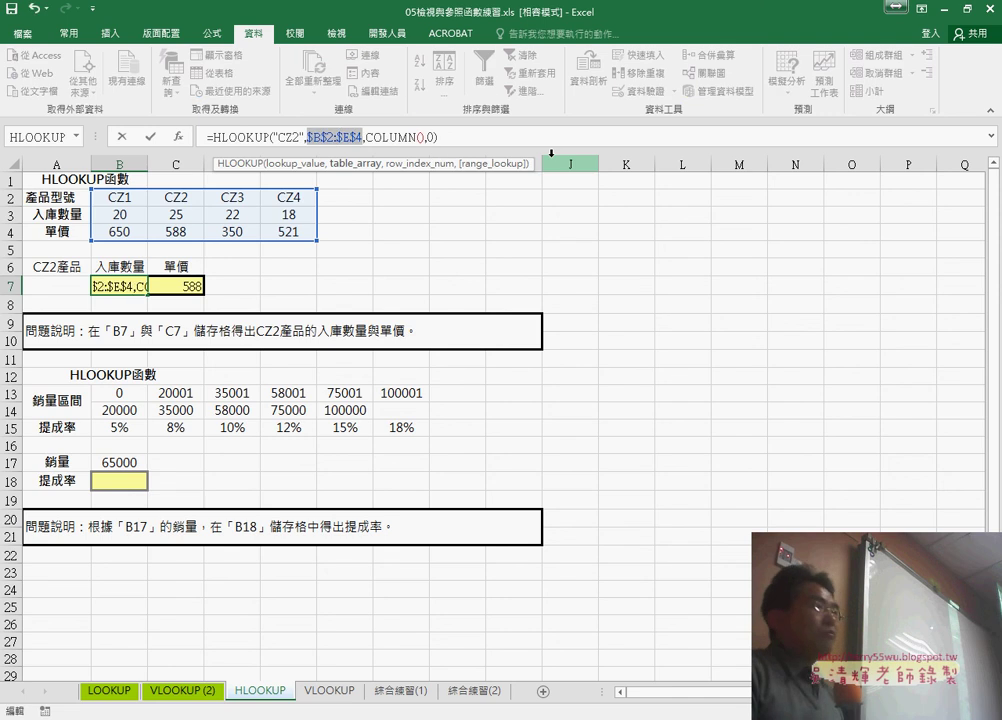
{"action": "key", "text": "F4"}
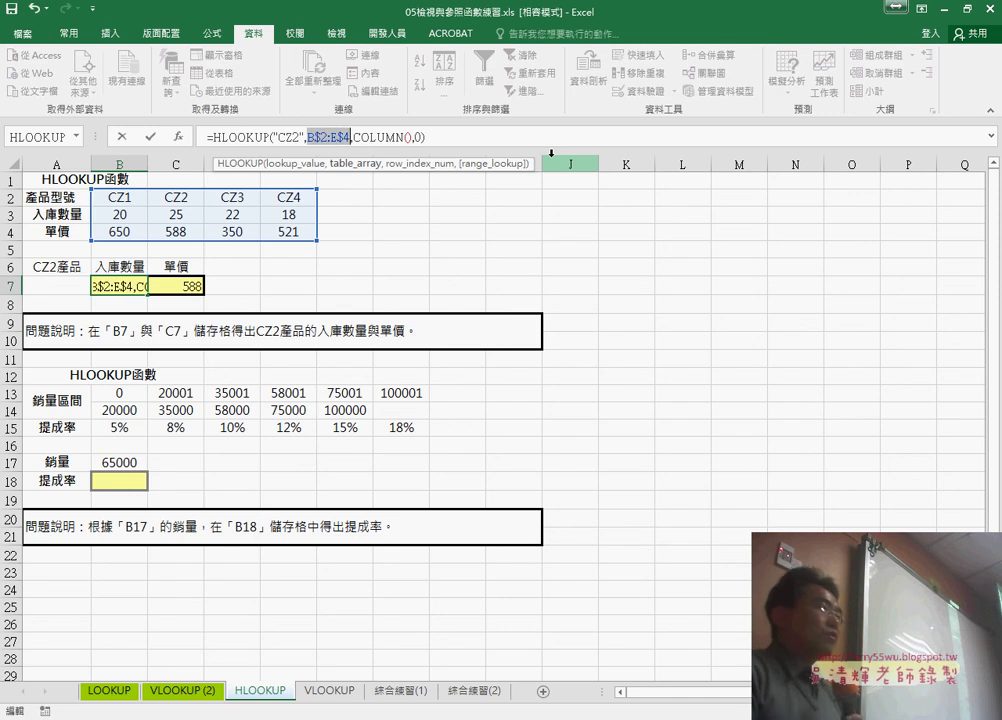
{"action": "key", "text": "F4"}
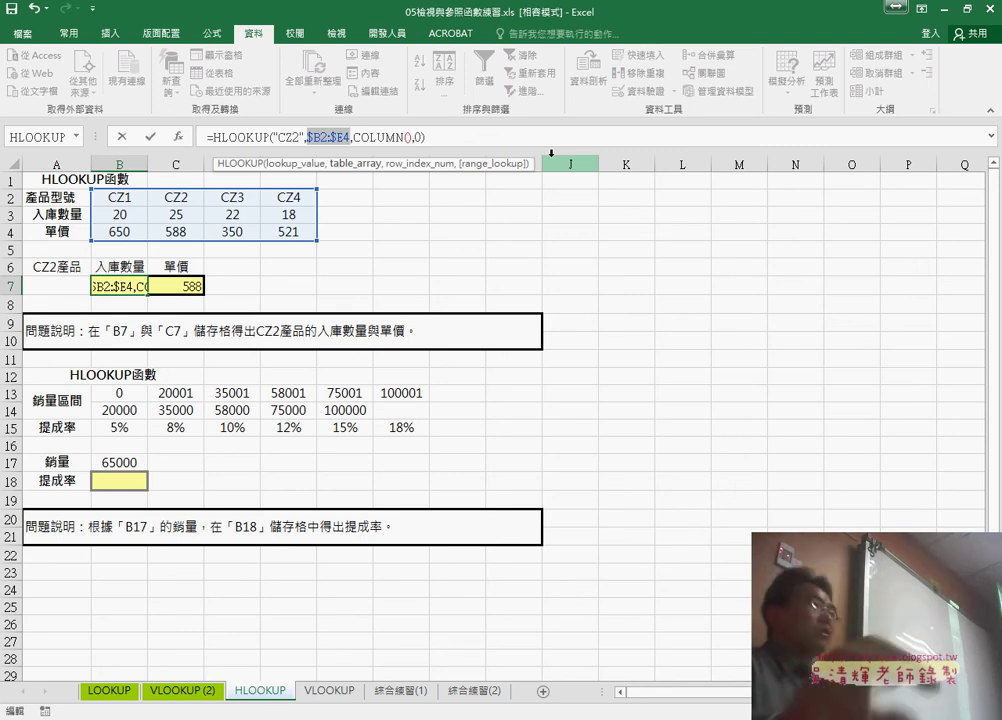
{"action": "left_click", "coordinate": [145, 137]}
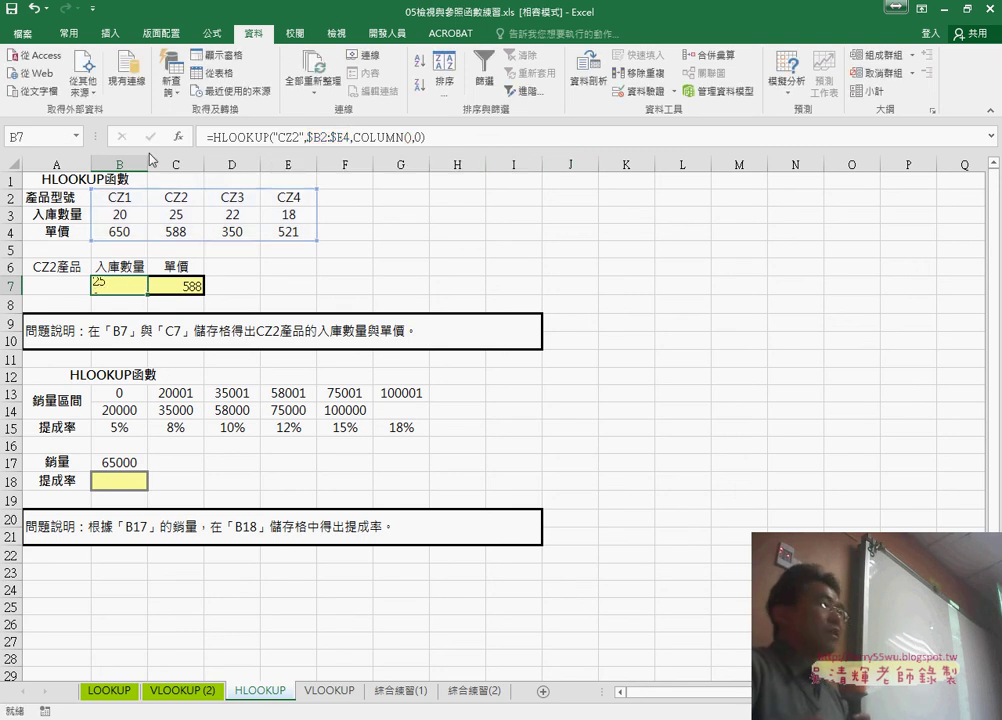
- Verify C7 holds =HLOOKUP("CZ2",$B2:$E4,COLUMN(),0) returning 588, then go to B18
{"action": "left_click", "coordinate": [192, 288]}
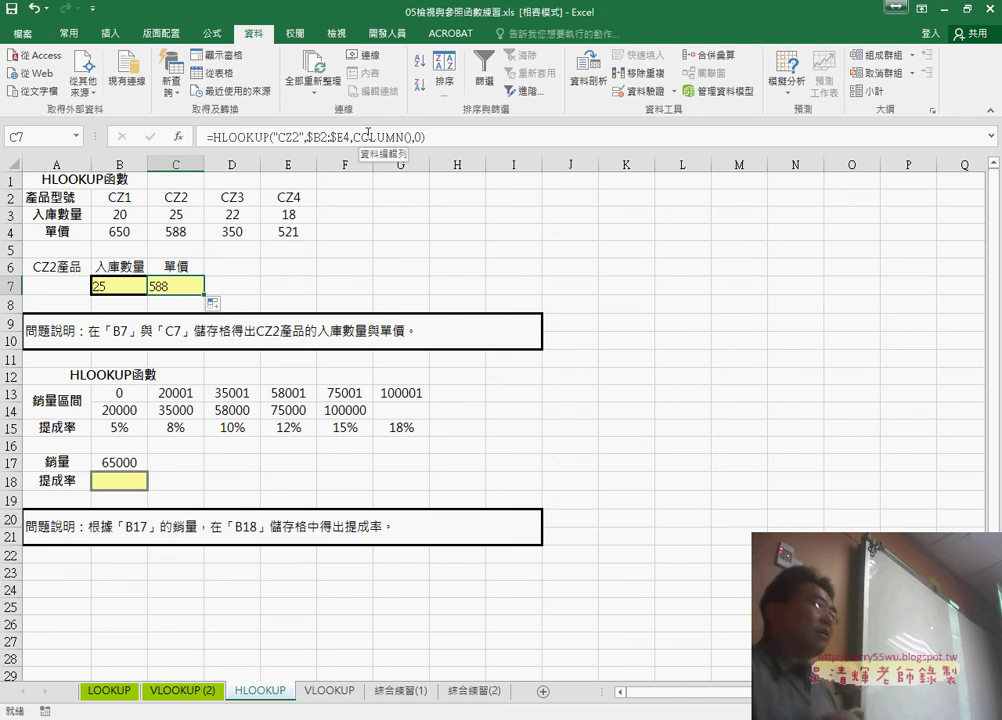
{"action": "left_click", "coordinate": [128, 480]}
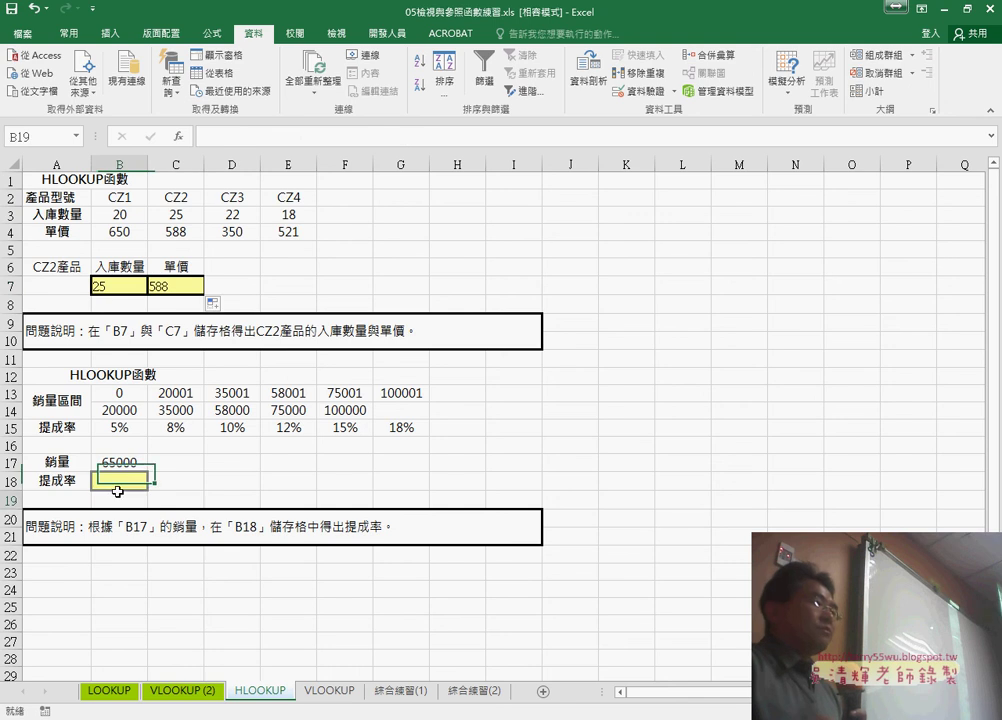